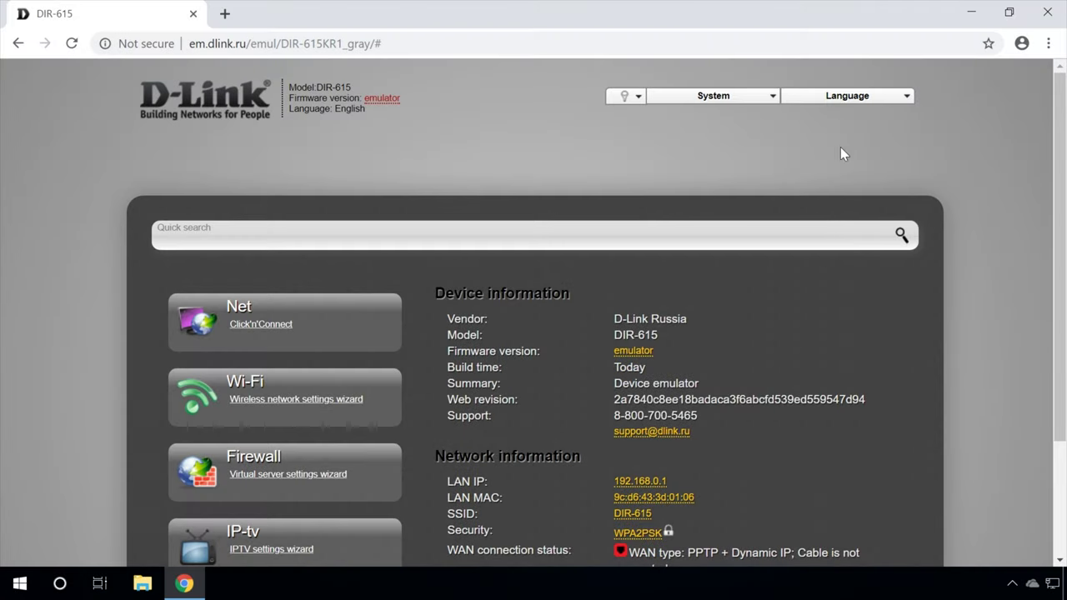
left_click(844, 97)
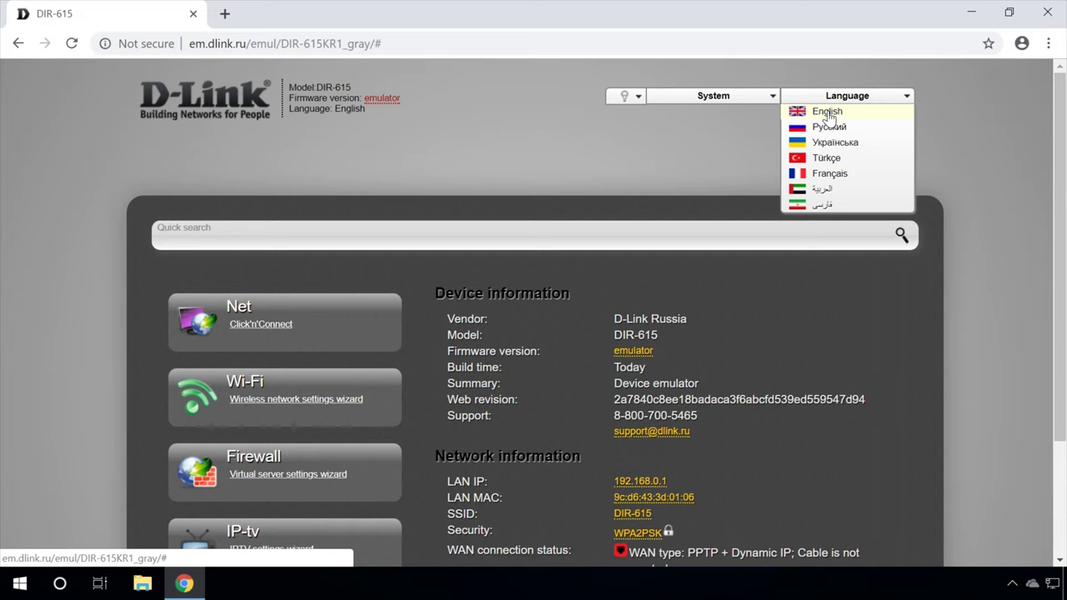
left_click(828, 111)
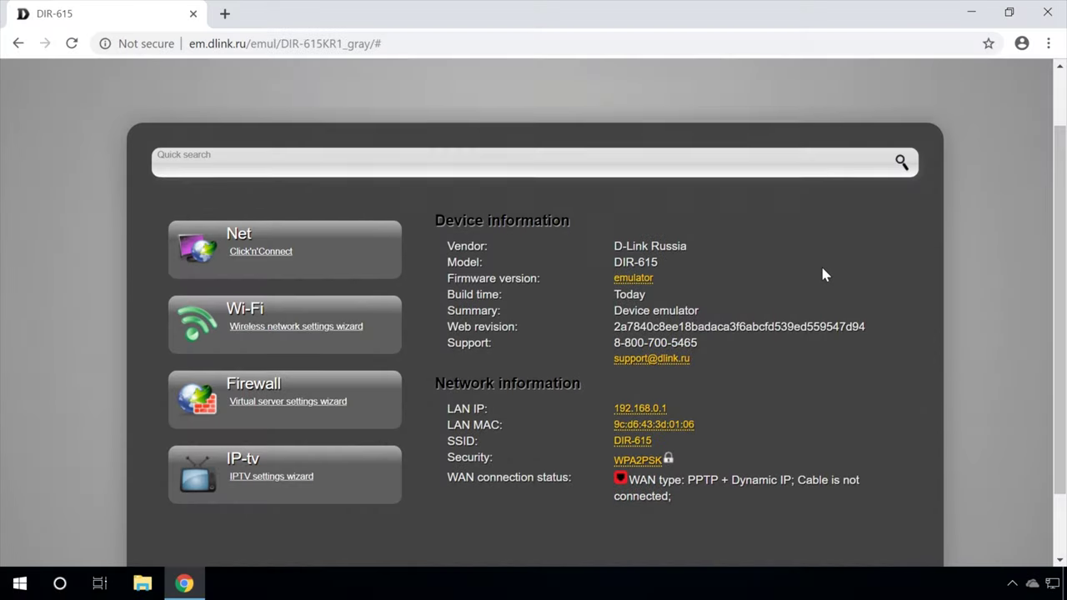
scroll(821, 265, "down", 2)
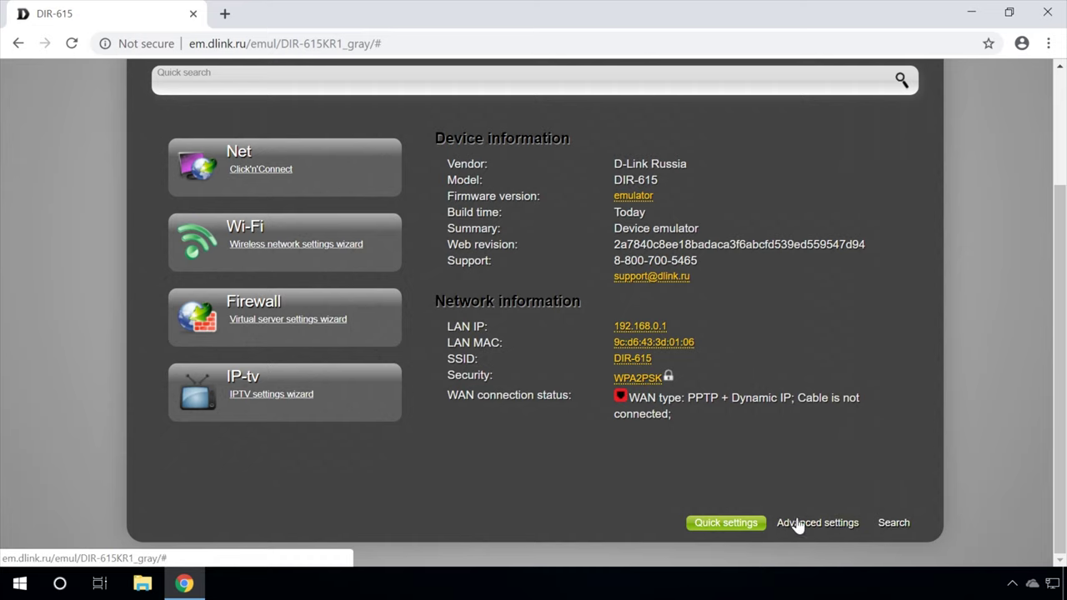
left_click(822, 524)
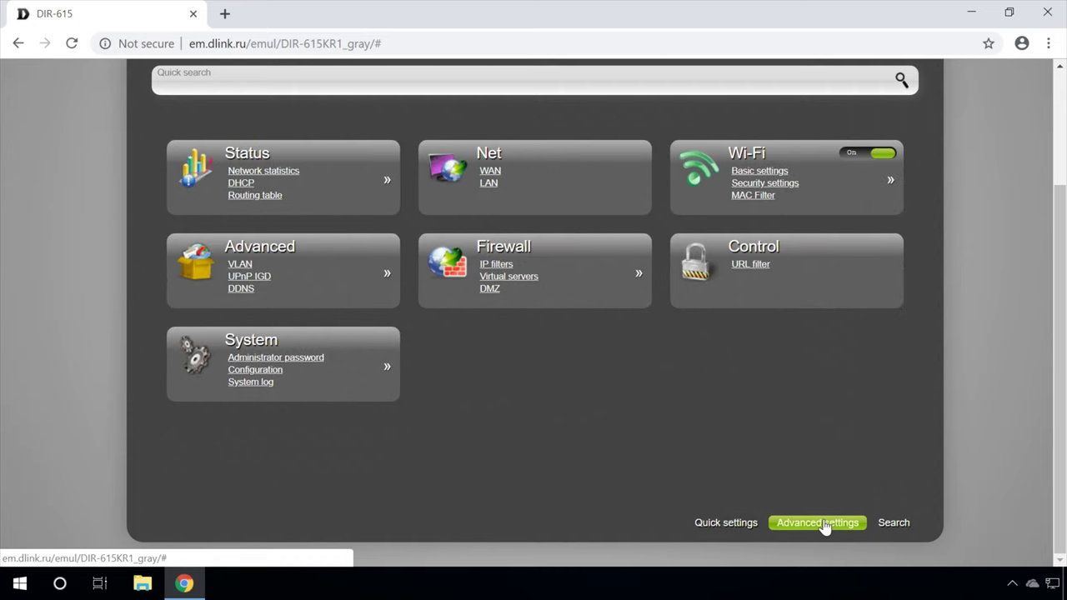
left_click(732, 525)
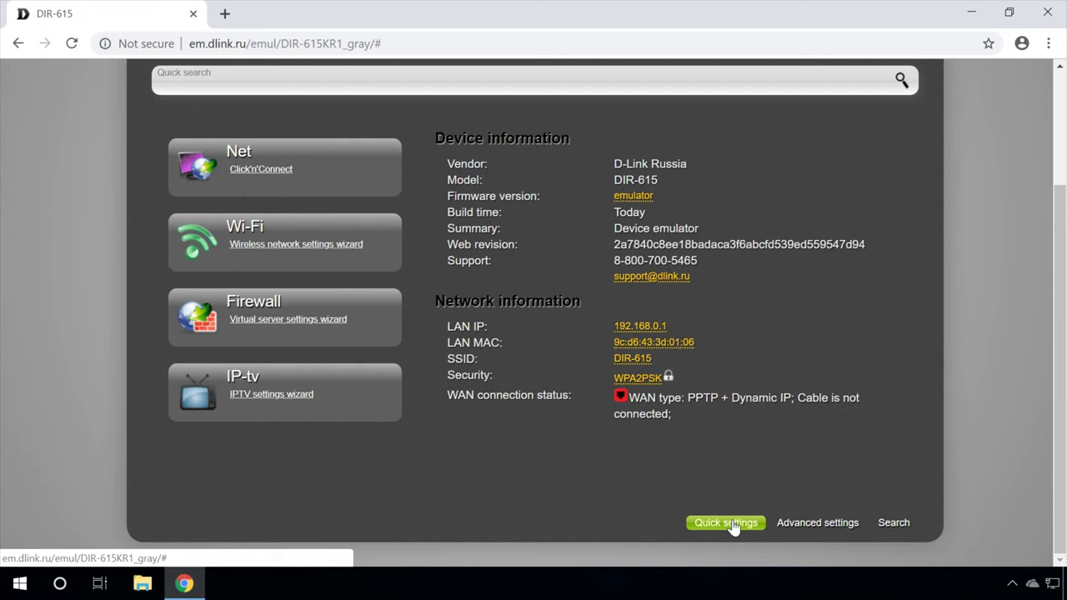
Start the Click'n'Connect wizard, continue past the unplugged-cable warning, and select Static IP as the connection type
left_click(259, 170)
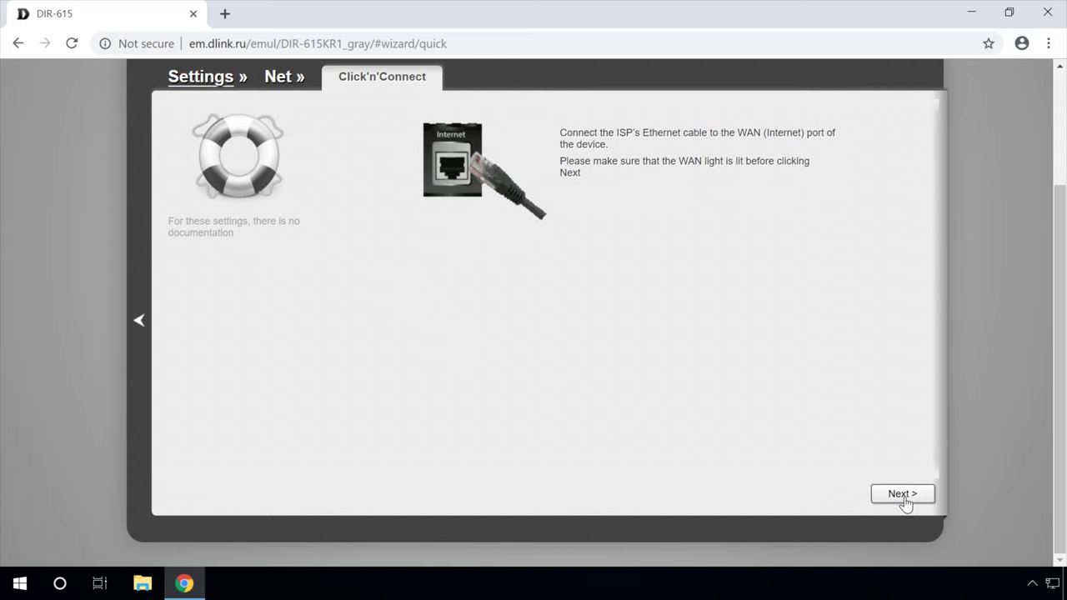
left_click(903, 495)
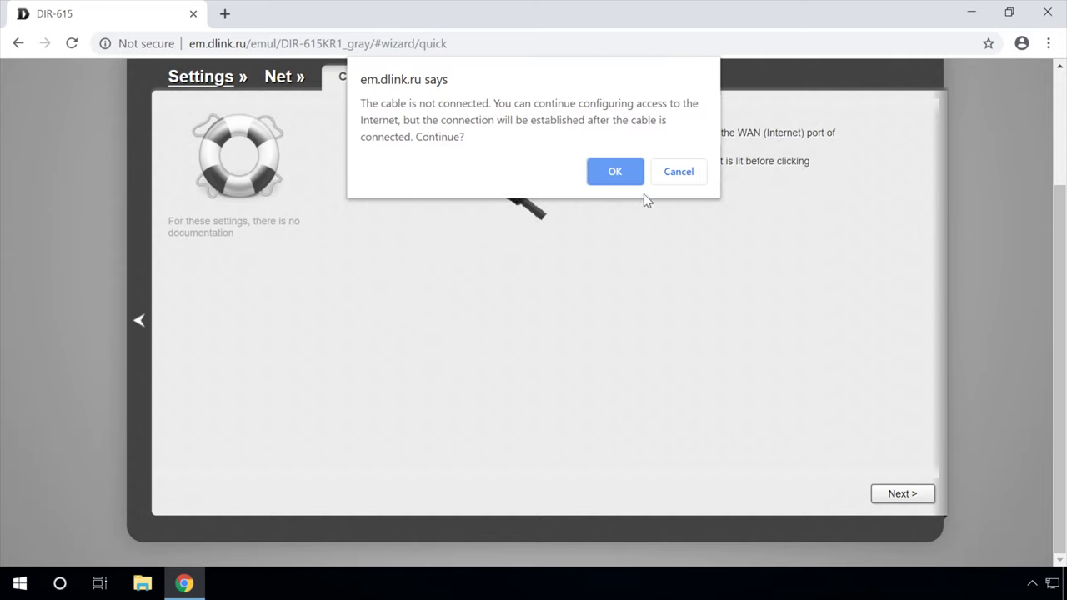
left_click(616, 174)
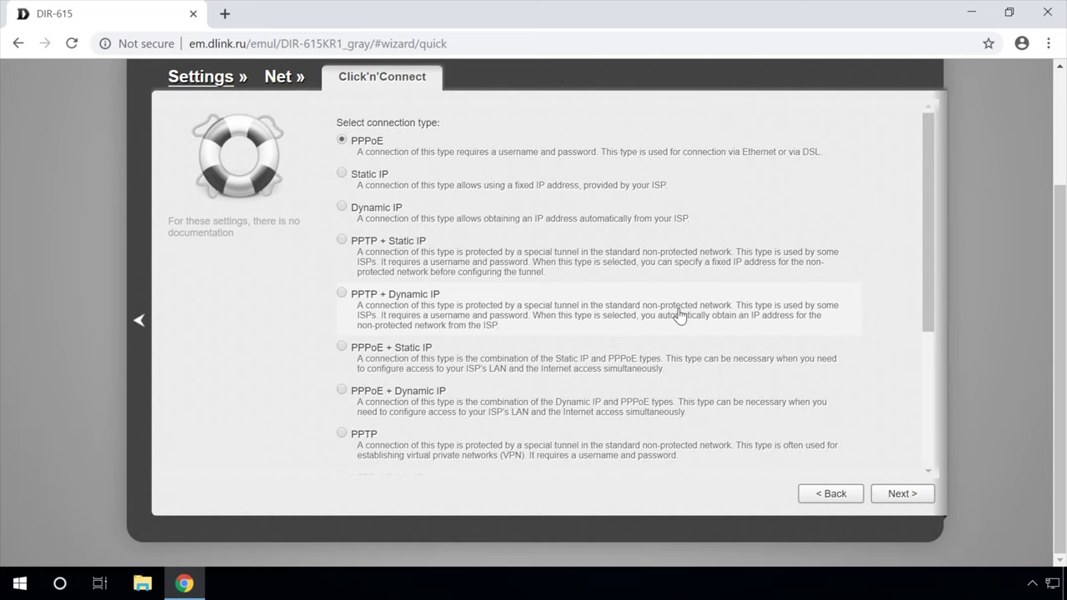
left_click(343, 174)
left_click(342, 207)
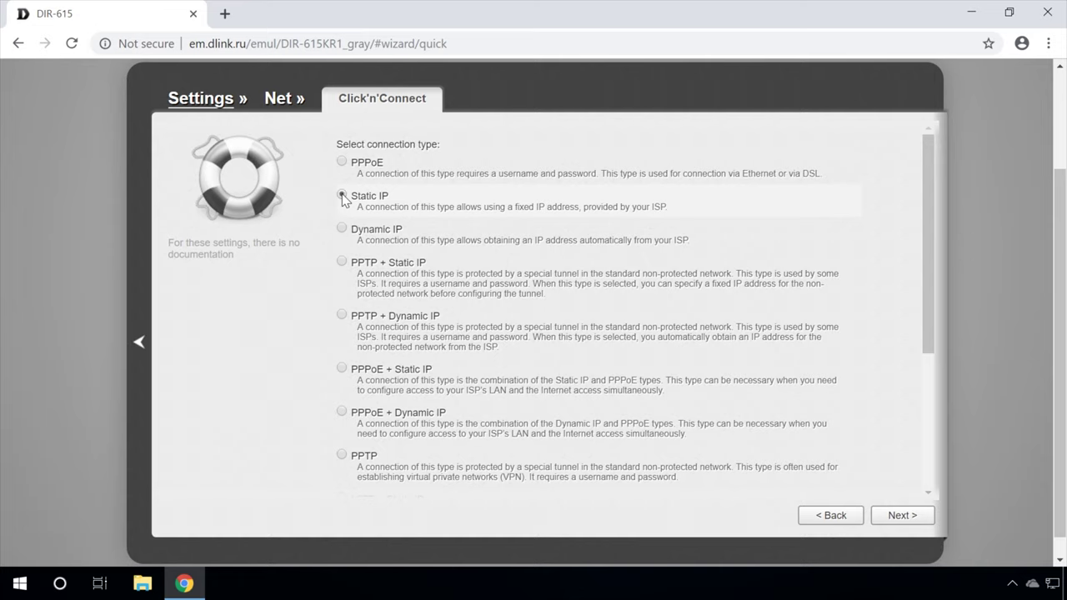
Open the Static IP settings in Expert mode and check the connection name, MTU and MAC fields
left_click(894, 518)
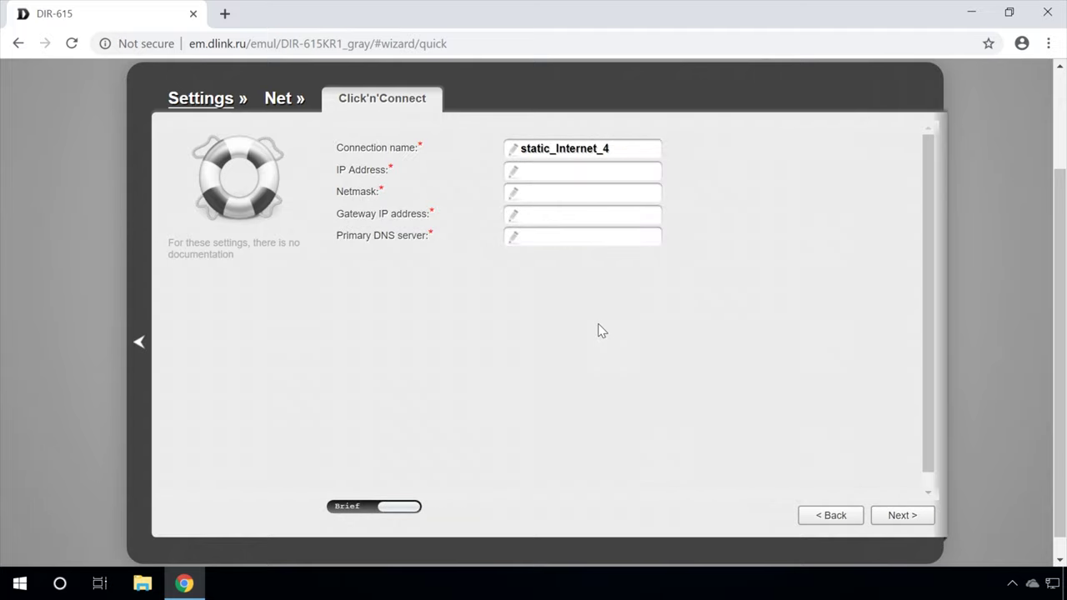
left_click(345, 508)
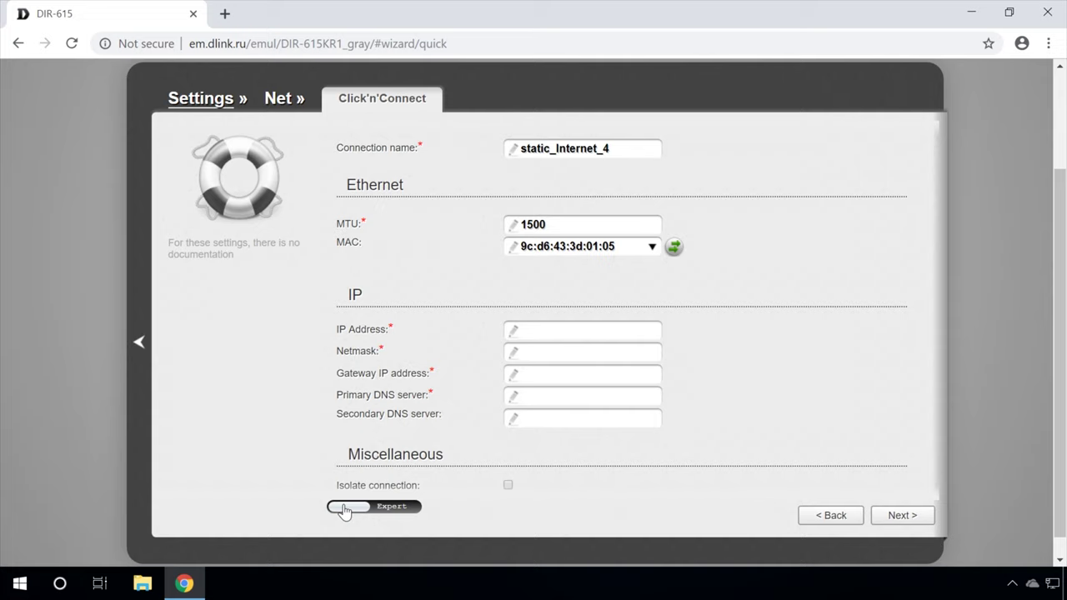
double_click(494, 149)
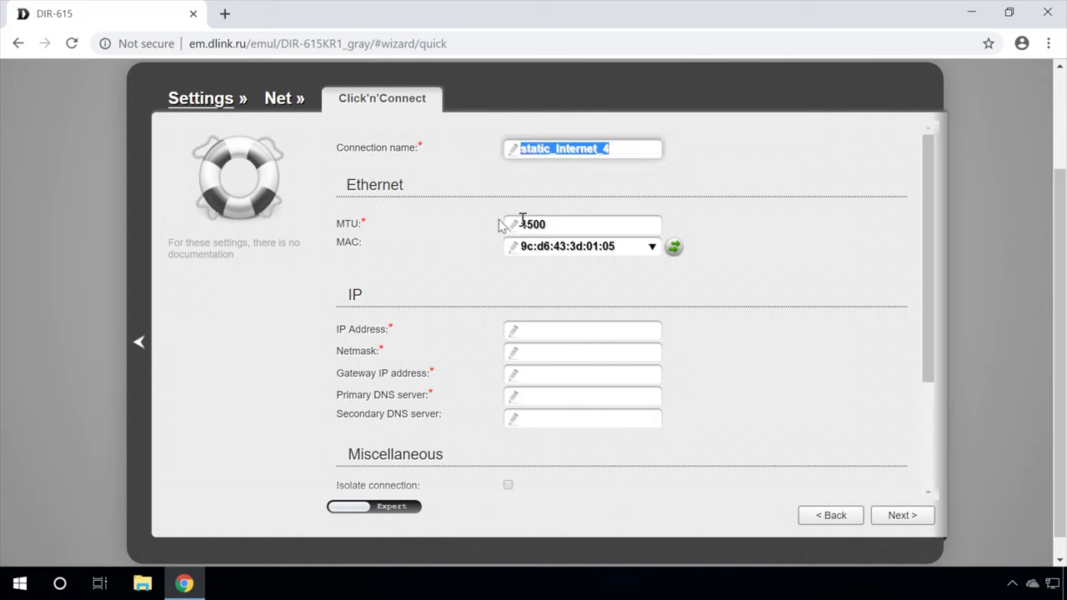
key("Tab")
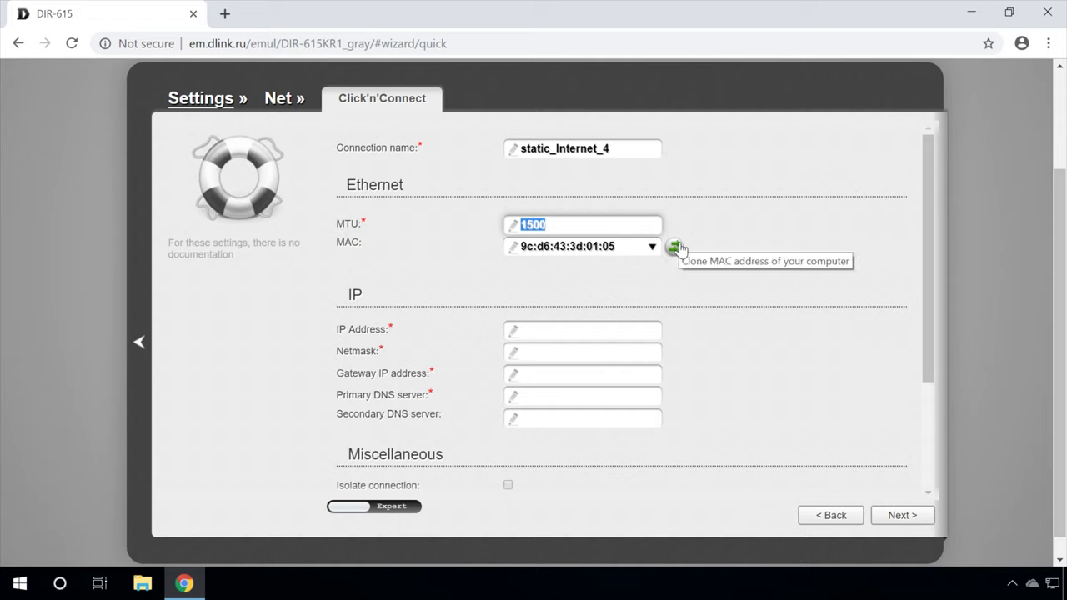
left_click(638, 275)
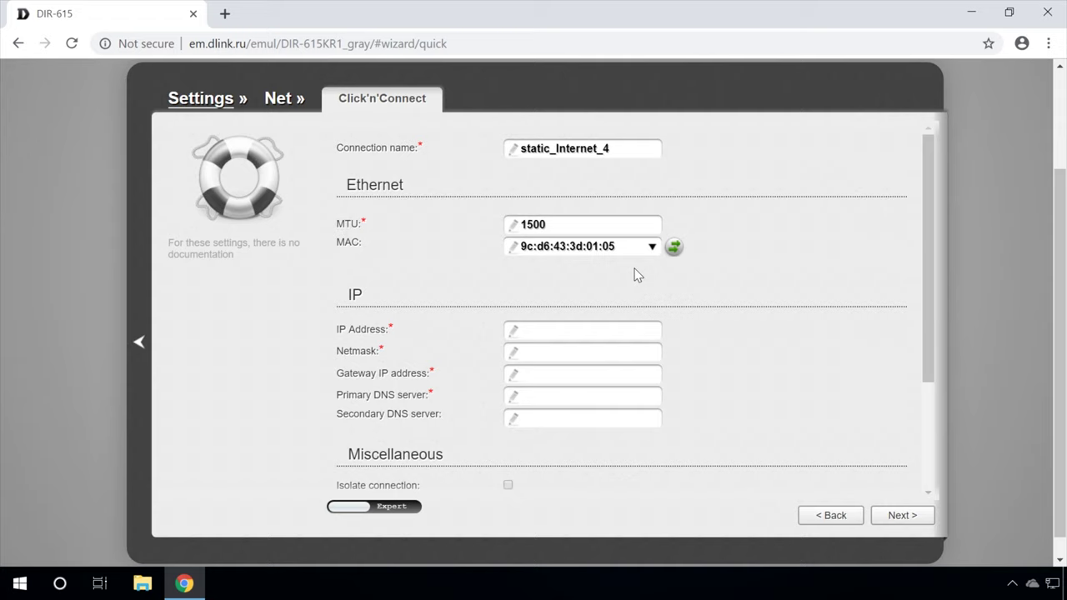
left_click_drag(620, 255, 517, 250)
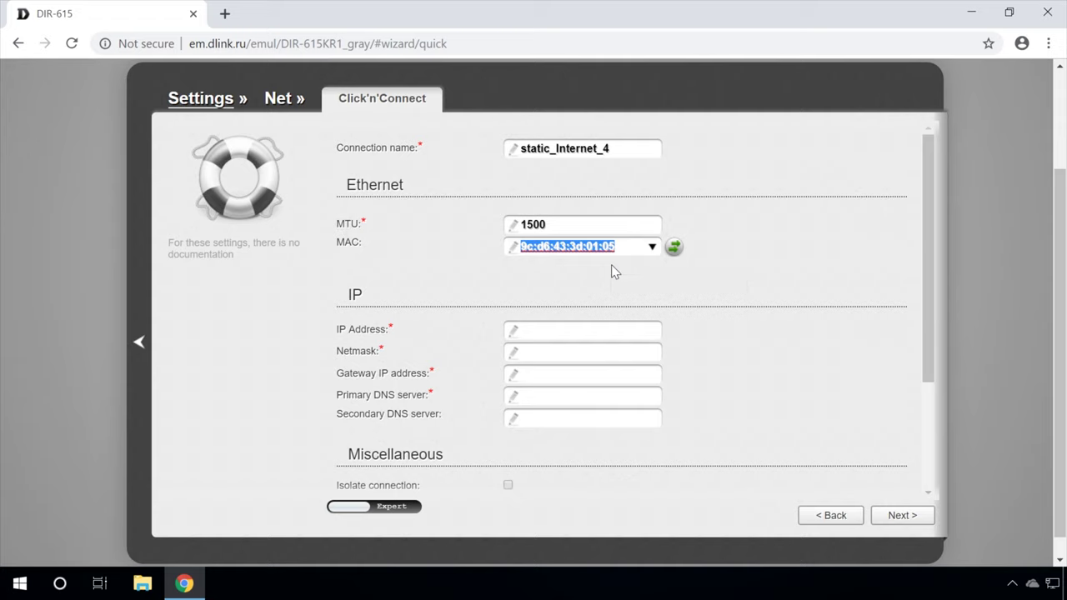
left_click(613, 263)
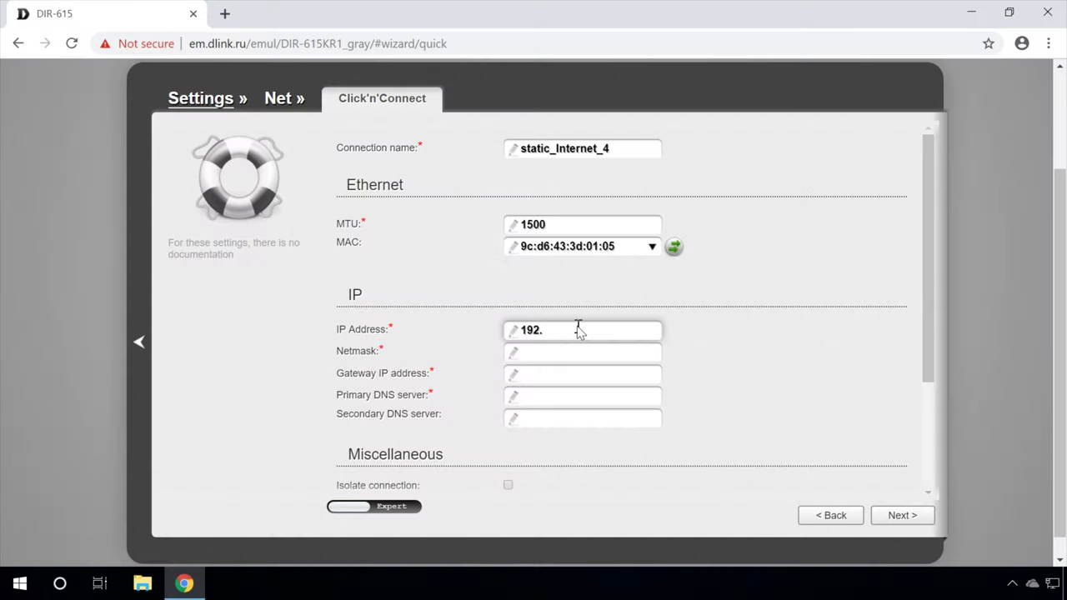
Enter IP 192.168.6.2, netmask 255.255.255.0, gateway 192.168.6.1 and DNS 1.1.1.1, then review and apply
type(".2")
left_click(608, 357)
left_click(608, 376)
type("192.168.6.1")
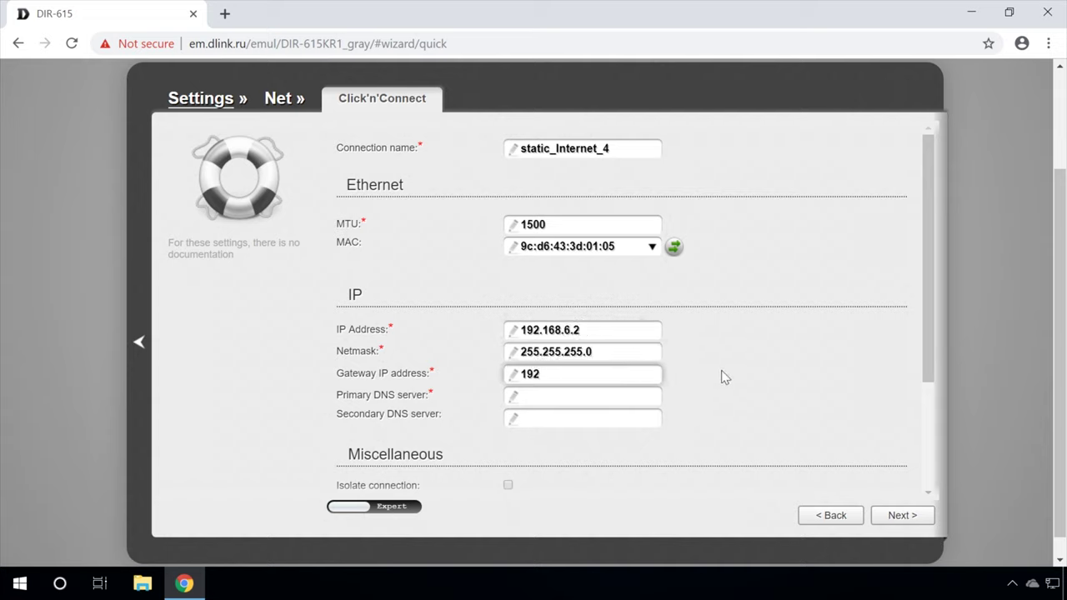
left_click(597, 393)
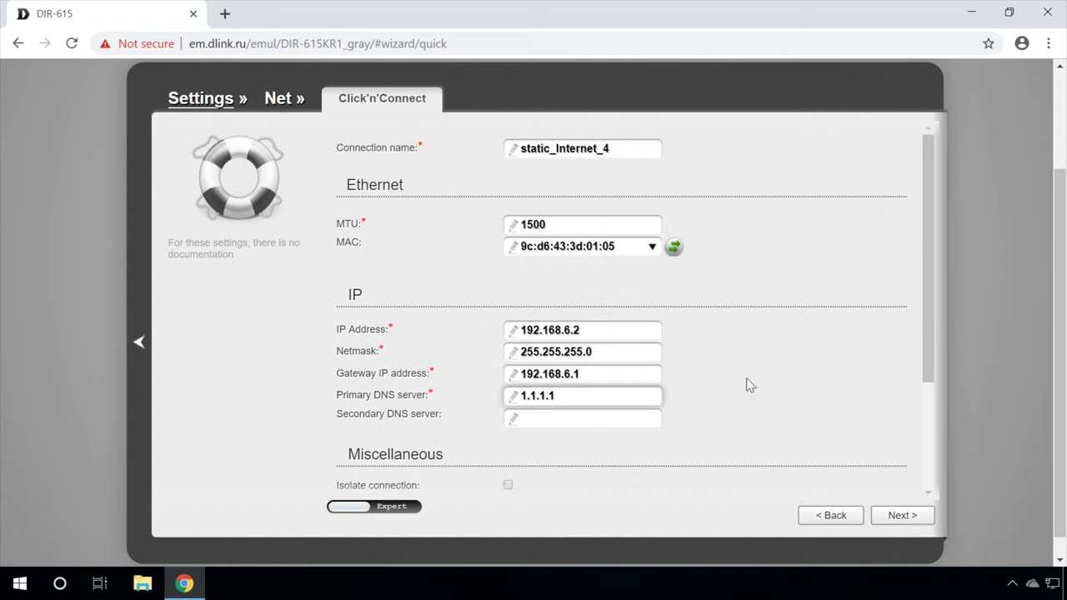
left_click(907, 517)
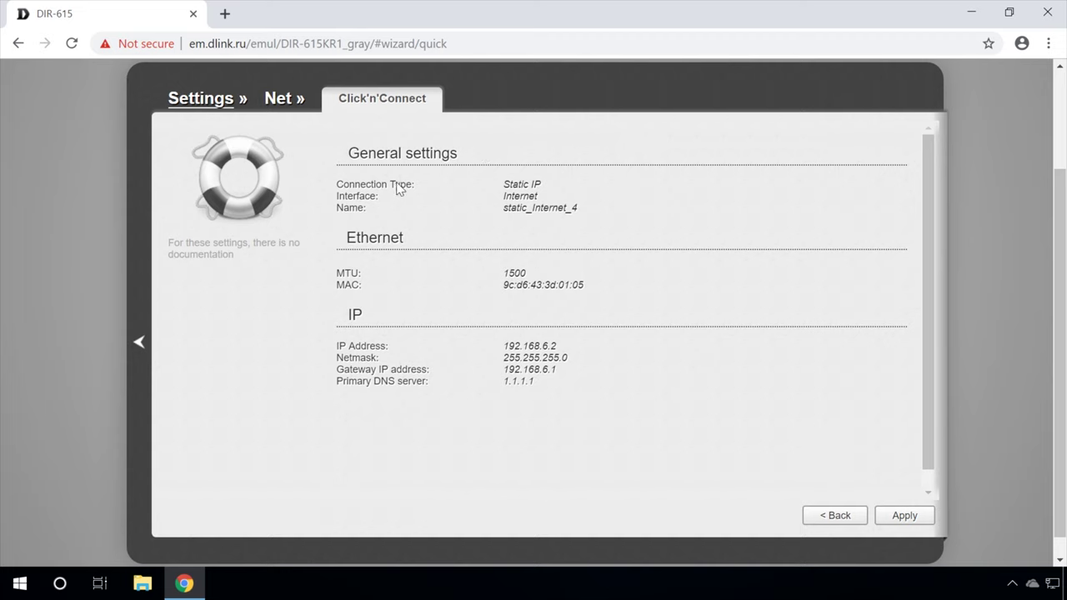
left_click(902, 514)
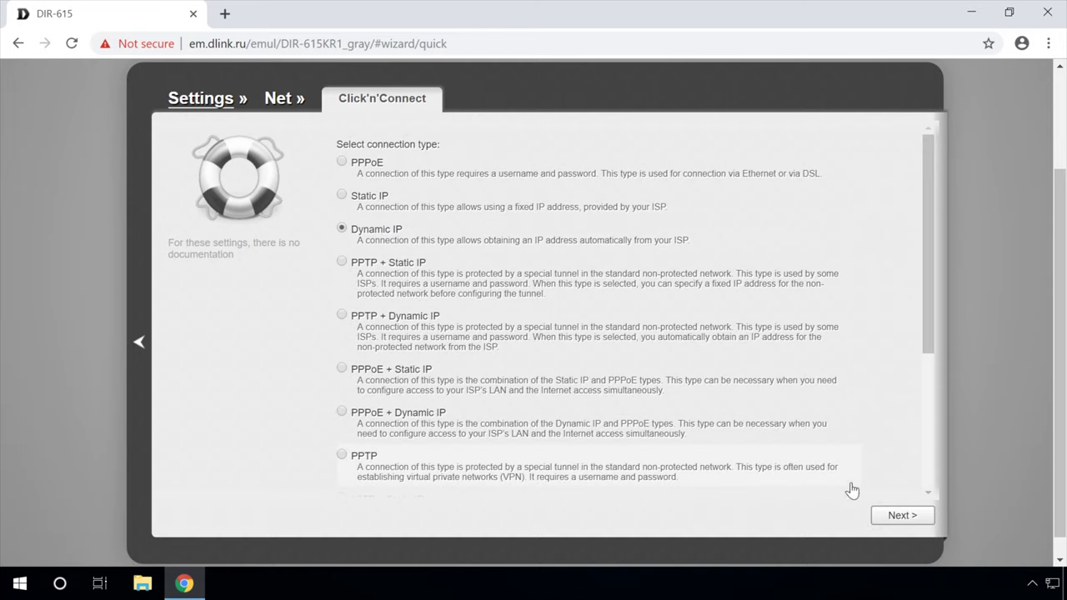
Set up dynamic_Internet_4 with automatic DNS left enabled and review its summary
left_click(900, 515)
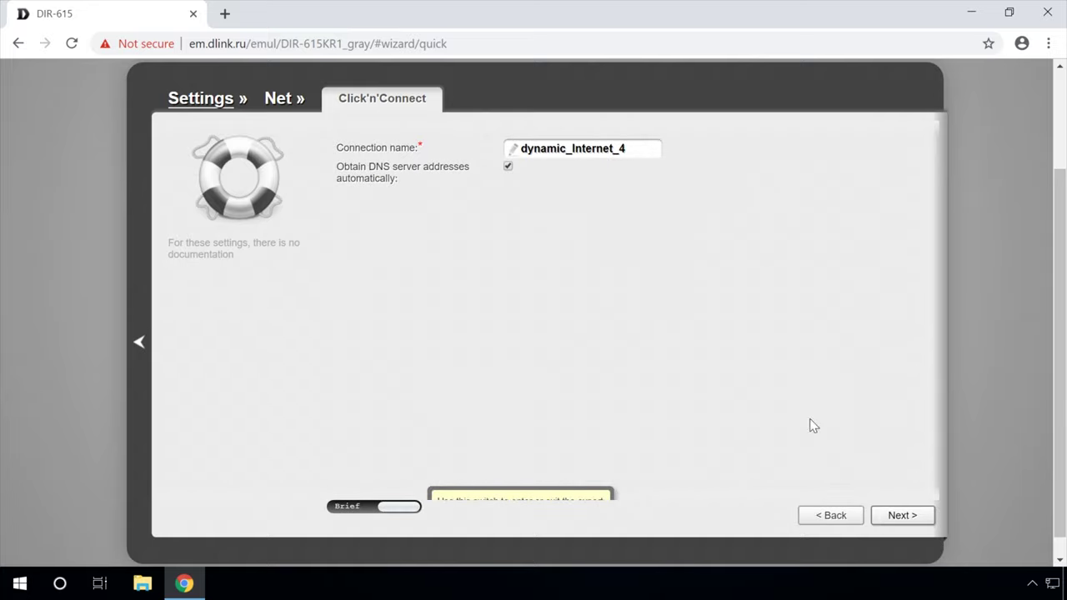
left_click(509, 167)
left_click(509, 167)
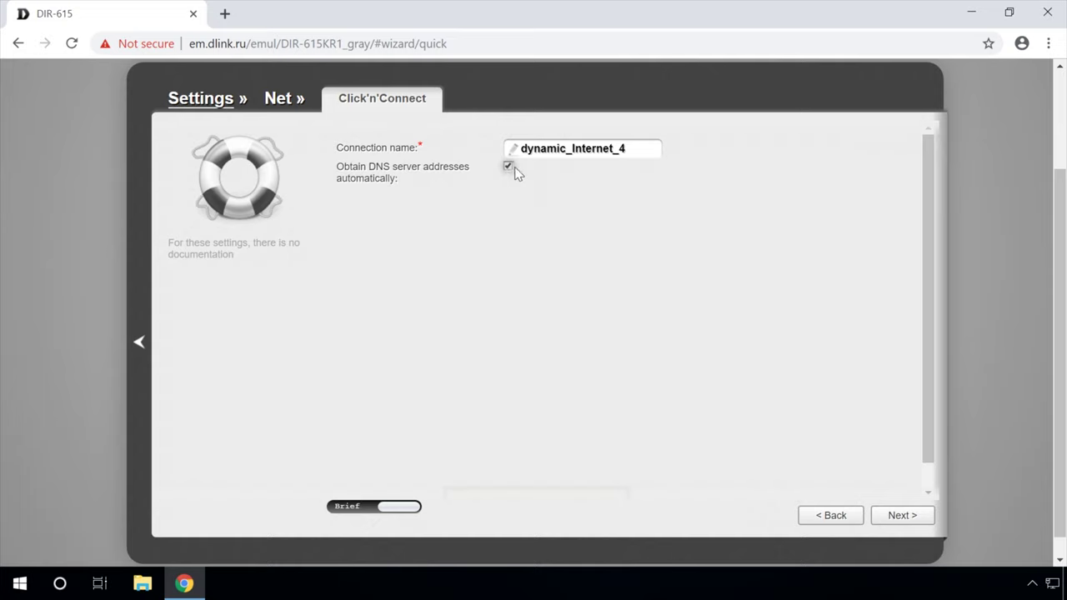
left_click(892, 516)
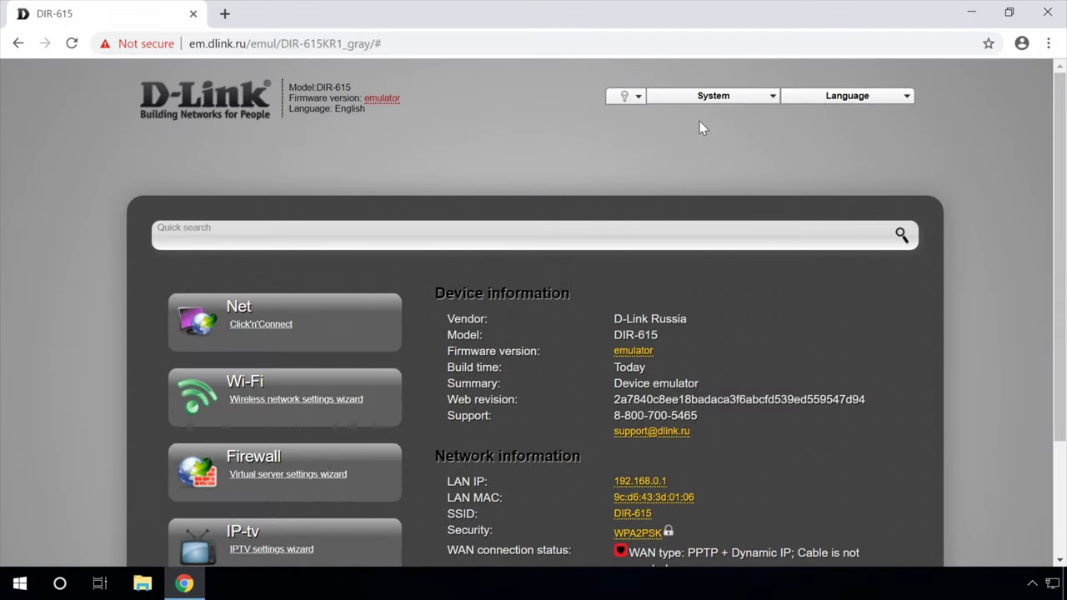
Save and reboot from the System menu, dismissing the saved and 'Device is ready!' notices
left_click(709, 97)
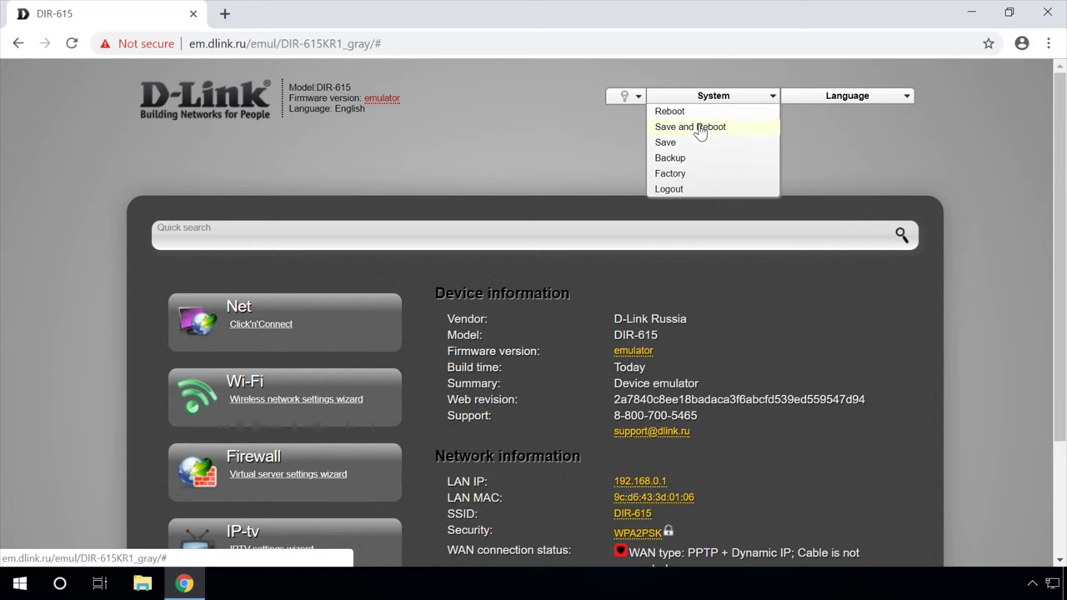
left_click(701, 129)
left_click(624, 156)
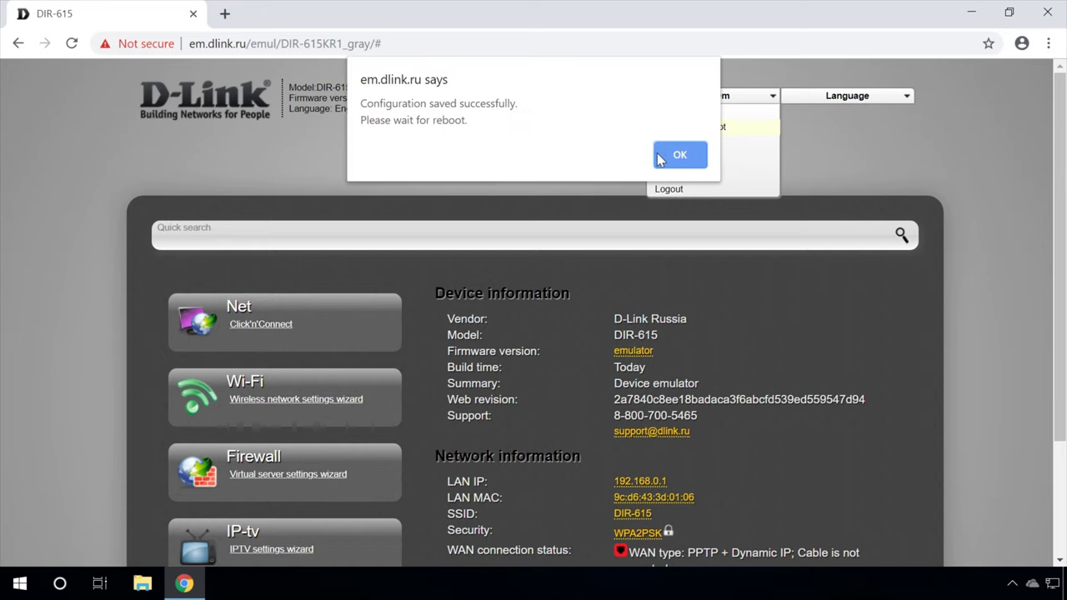
left_click(659, 159)
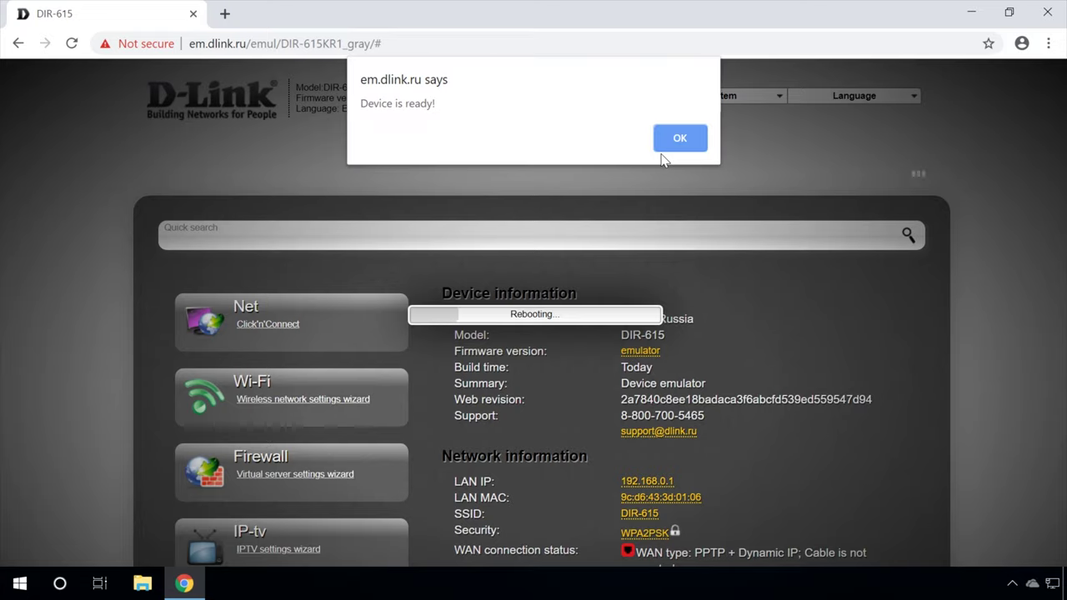
left_click(680, 142)
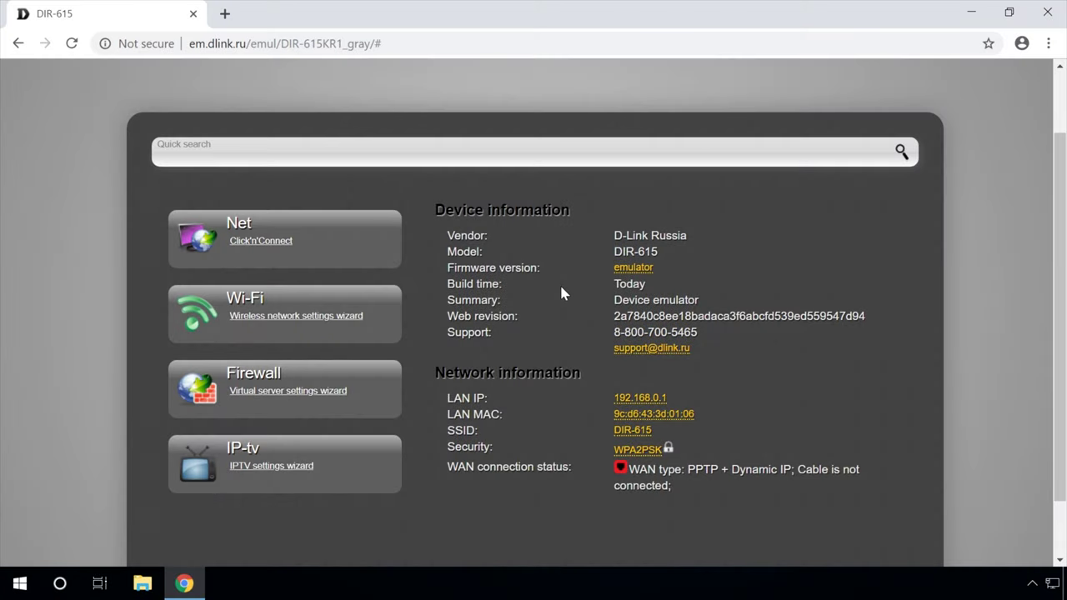
Start the wireless settings wizard, keeping Access point mode and the network name DIR-615
left_click(333, 317)
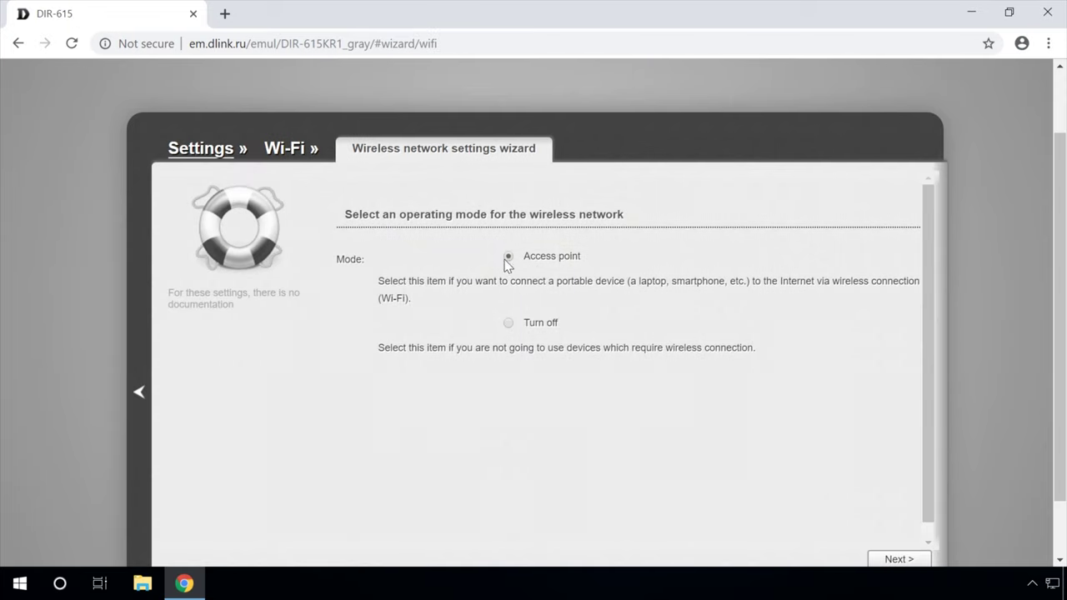
scroll(778, 448, "down", 1)
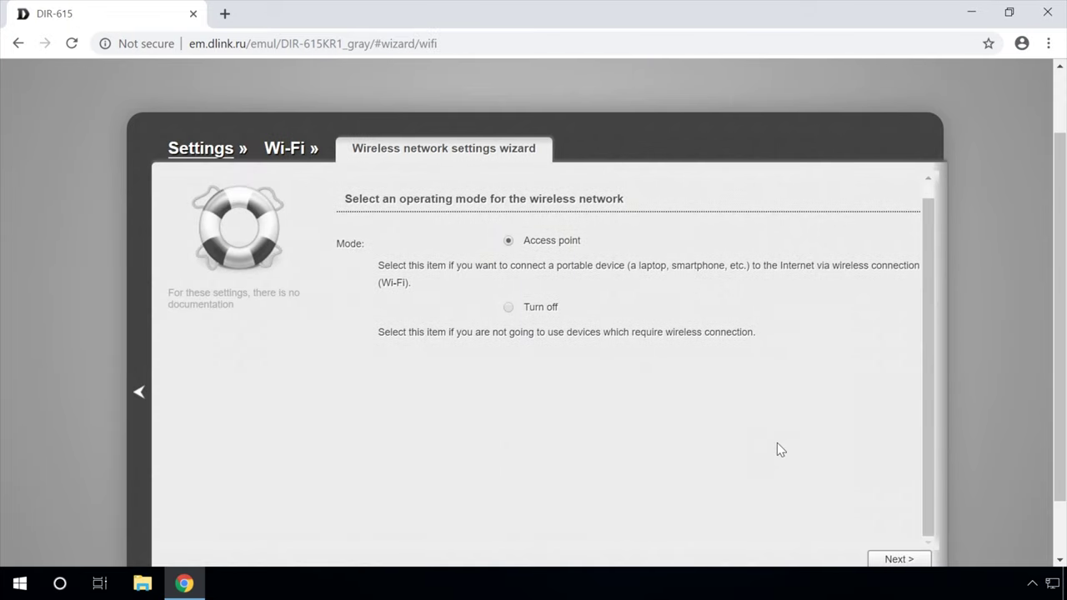
left_click(890, 559)
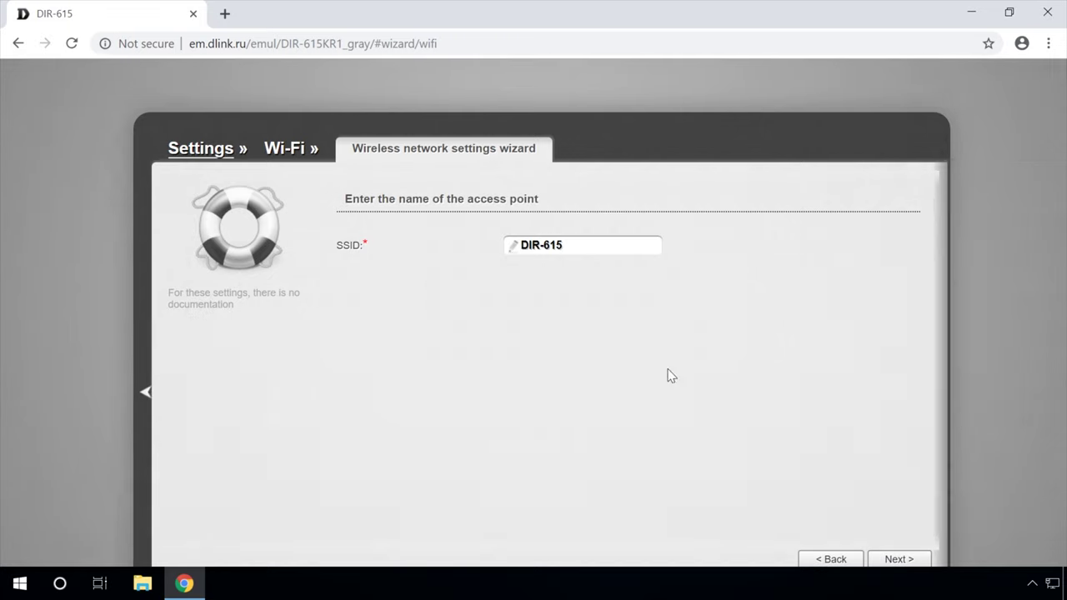
left_click_drag(581, 251, 493, 248)
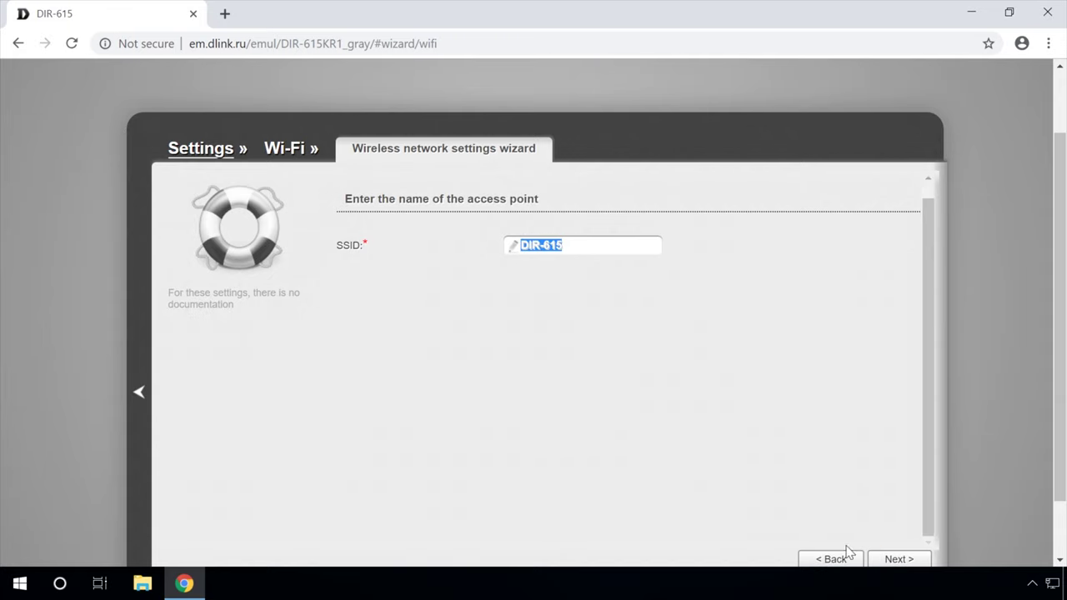
left_click(891, 561)
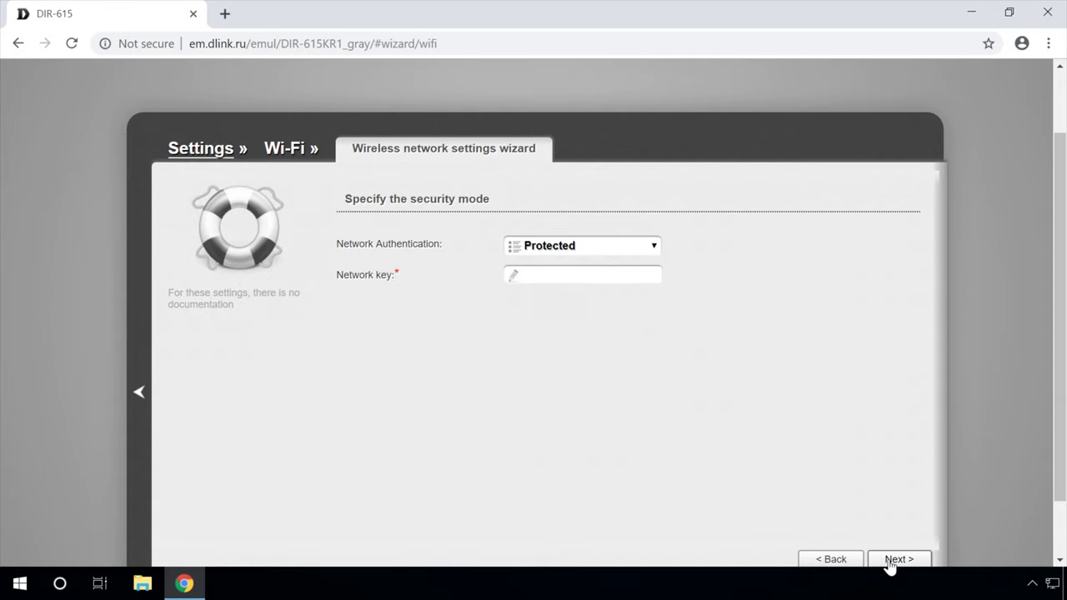
Set network authentication to Protected with a network key, review the summary, and apply
left_click(577, 251)
left_click(558, 276)
left_click(552, 251)
left_click(552, 262)
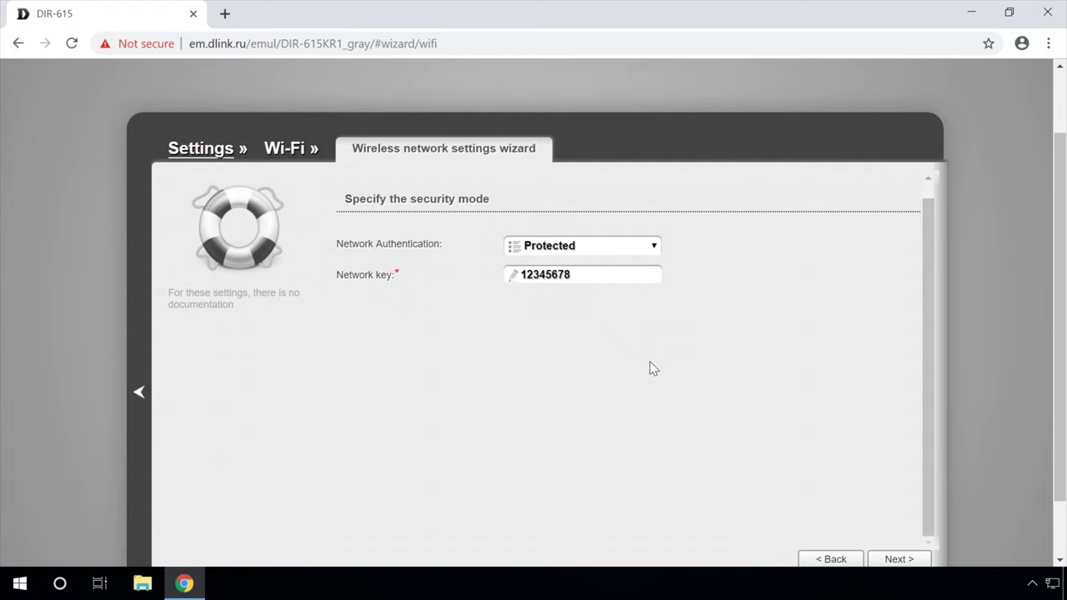
scroll(653, 368, "down", 2)
left_click(890, 491)
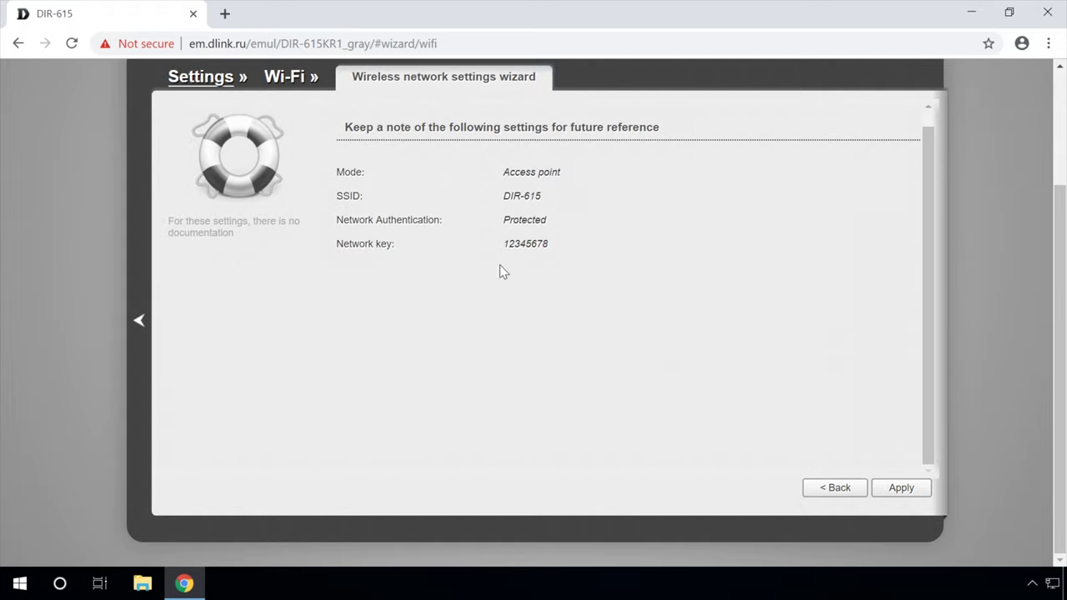
left_click(899, 488)
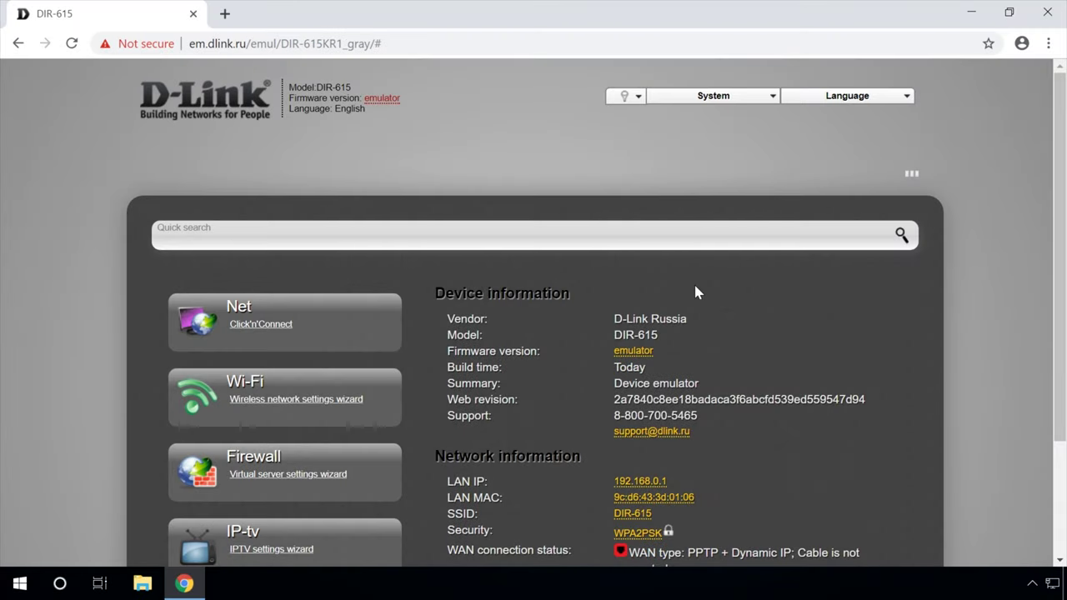
Save and reboot the router, dismiss both notices, then go to the Advanced settings overview
left_click(706, 100)
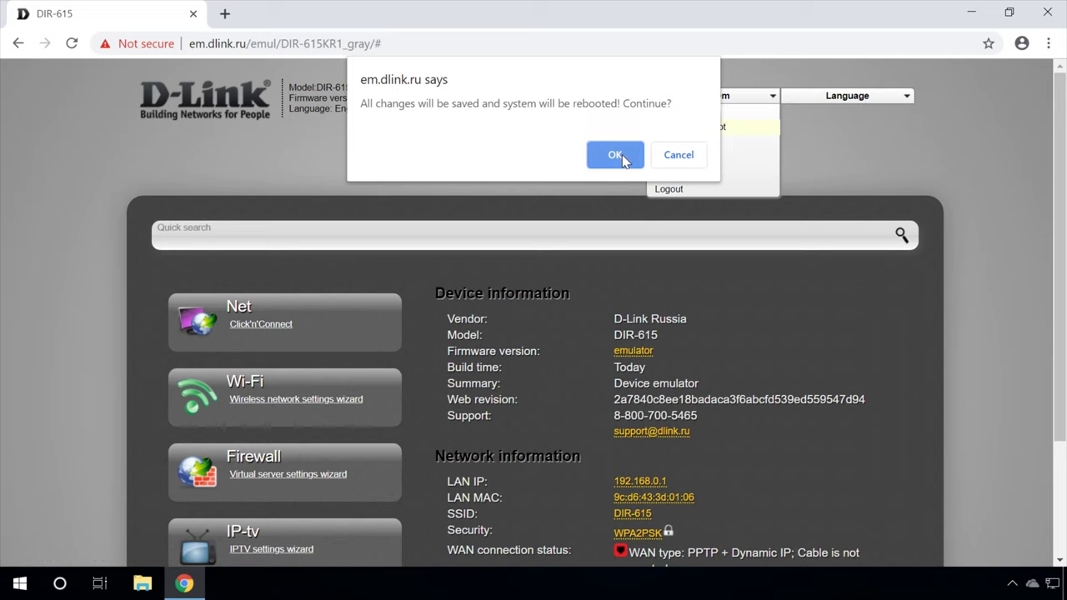
left_click(621, 156)
left_click(679, 156)
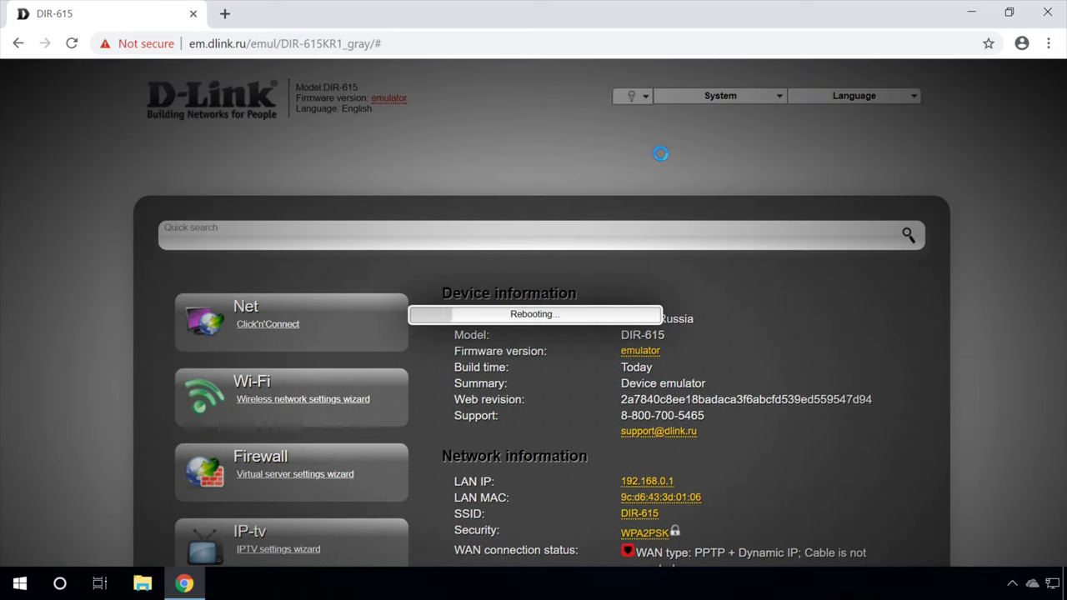
left_click(681, 138)
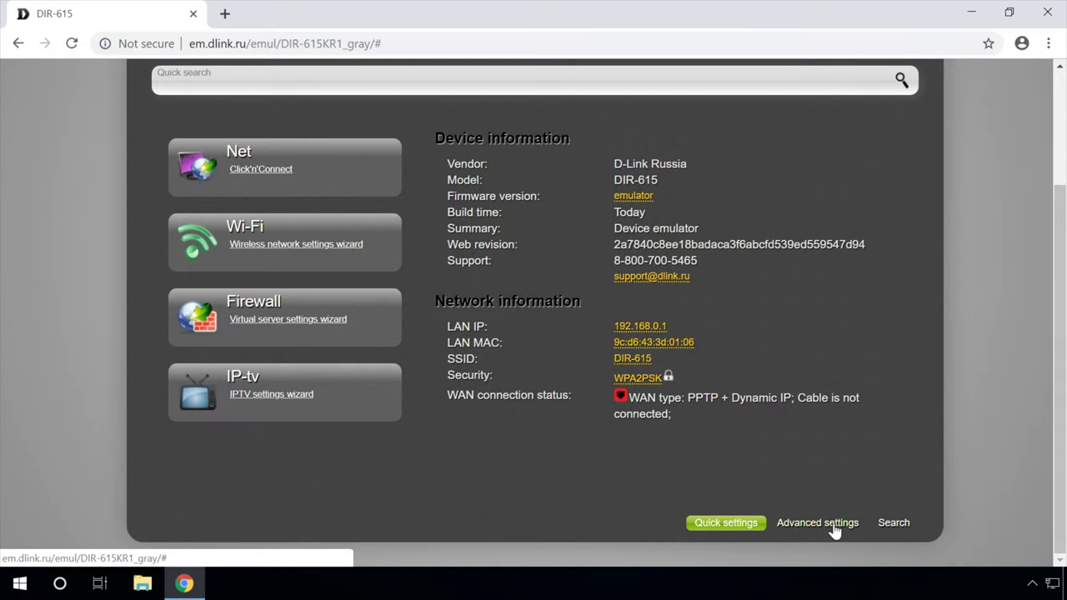
left_click(803, 530)
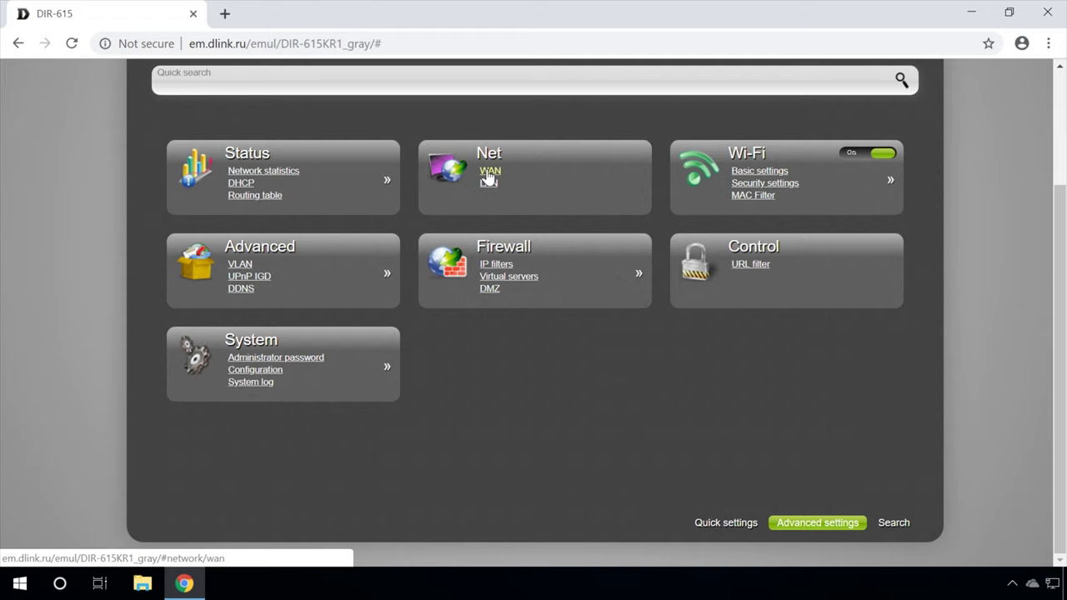
Add a new connection from the Net > WAN list and open its Connection Type choices
left_click(489, 171)
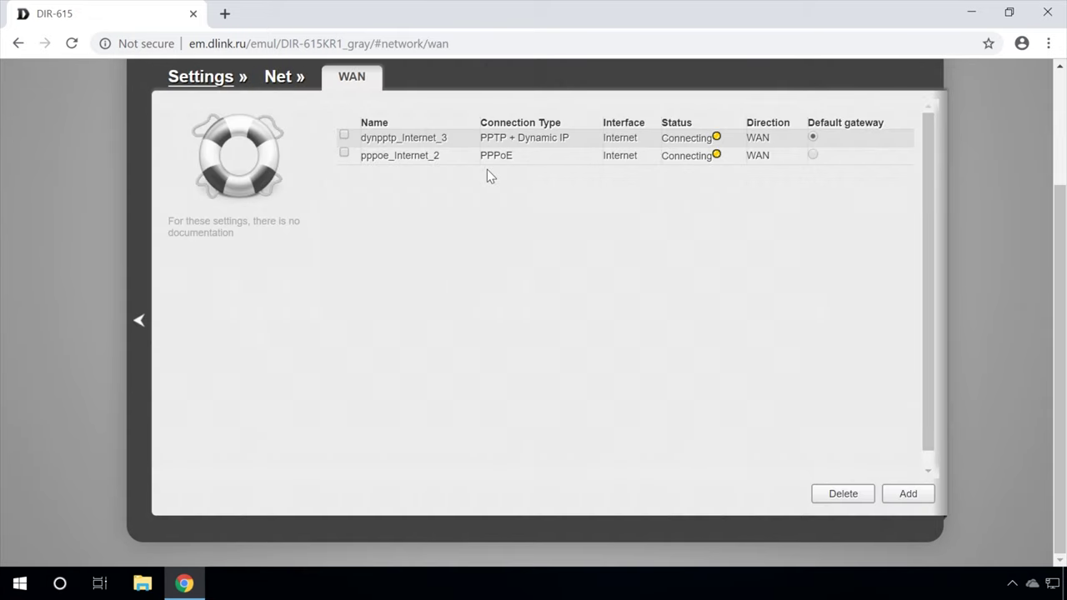
left_click(907, 494)
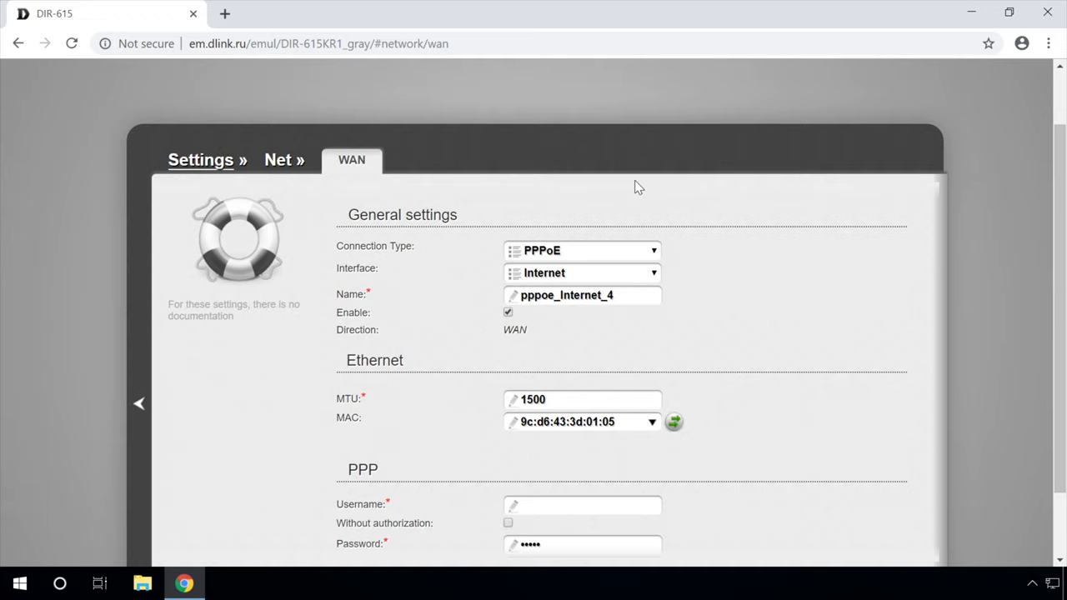
left_click(578, 255)
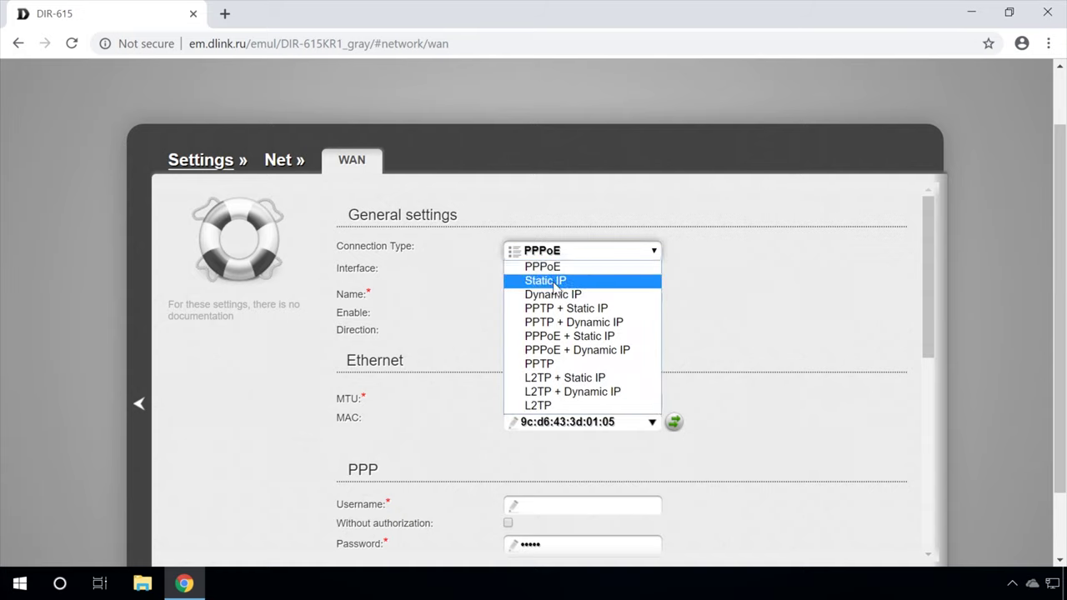
Choose Static IP as the connection type, keeping the name static_Internet_4 and the MAC field
left_click(554, 285)
left_click_drag(523, 295, 623, 300)
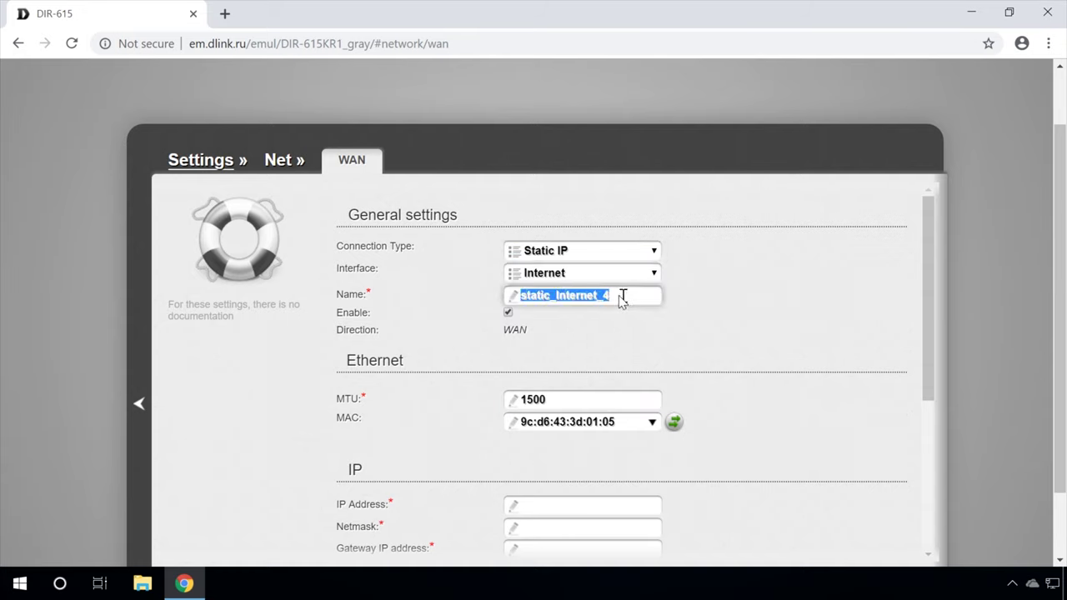
scroll(548, 295, "down", 1)
left_click_drag(523, 315, 614, 336)
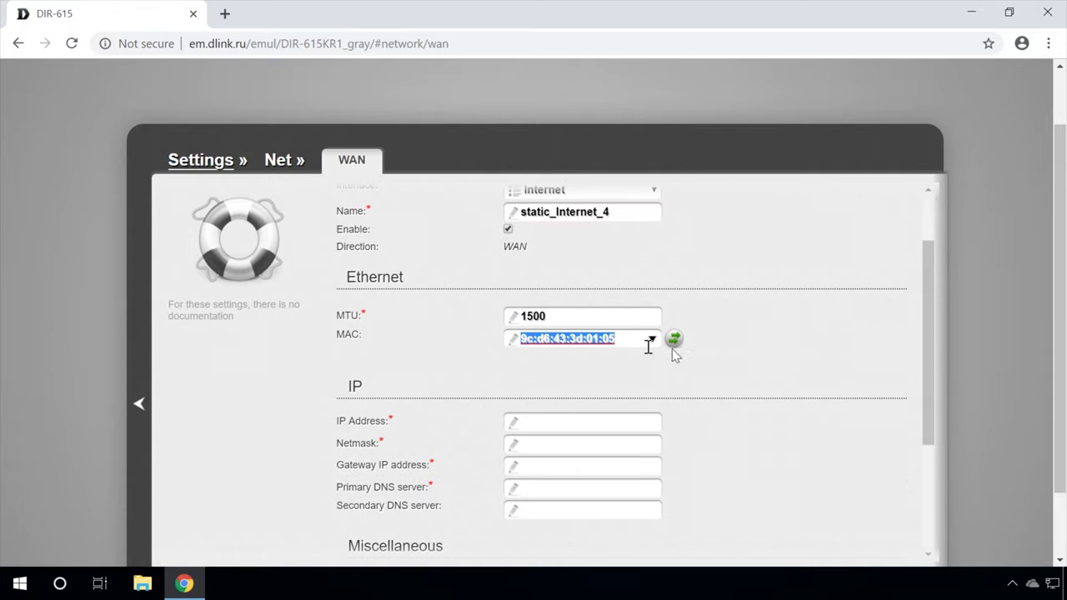
left_click(609, 356)
scroll(608, 361, "down", 2)
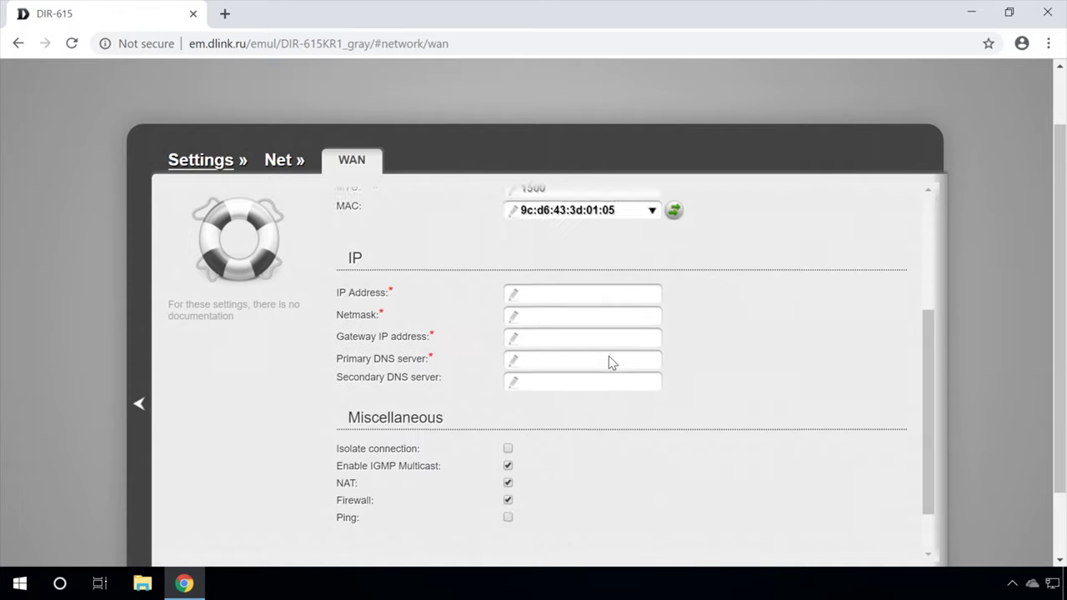
scroll(609, 356, "down", 1)
Enter IP 192.168.6.2, netmask 255.255.255.0, gateway 192.168.6.1 and DNS 1.1.1.1, then apply
left_click(539, 260)
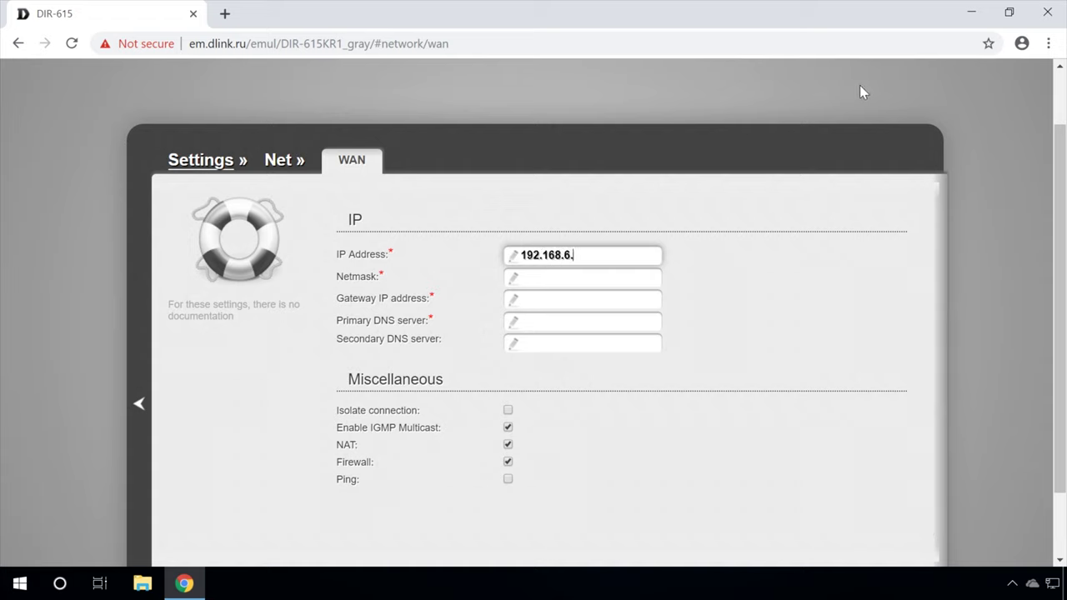
type("192.168.6.2")
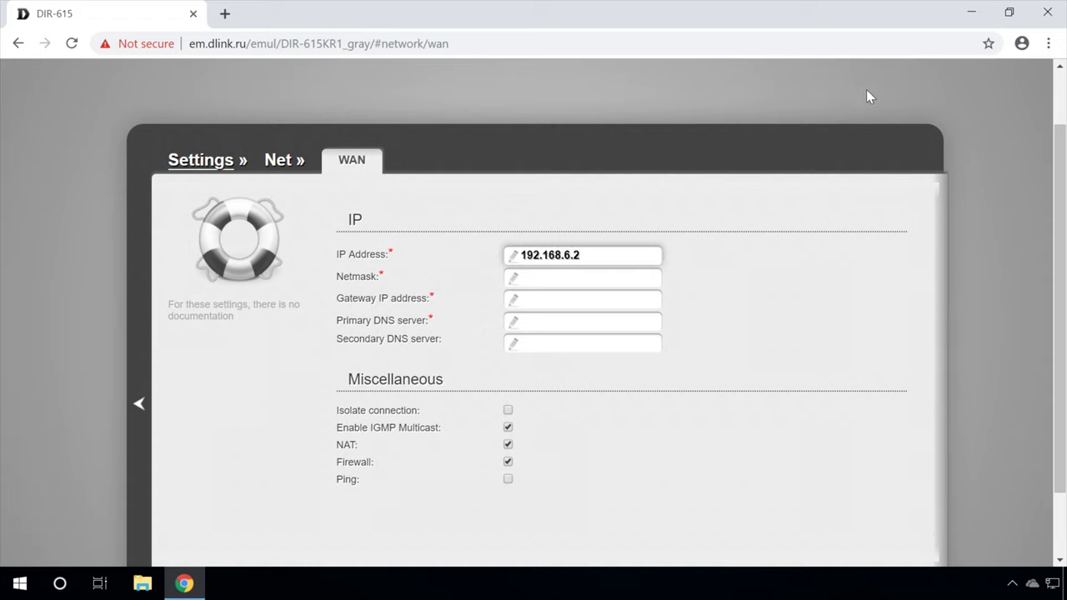
left_click(577, 282)
left_click(567, 307)
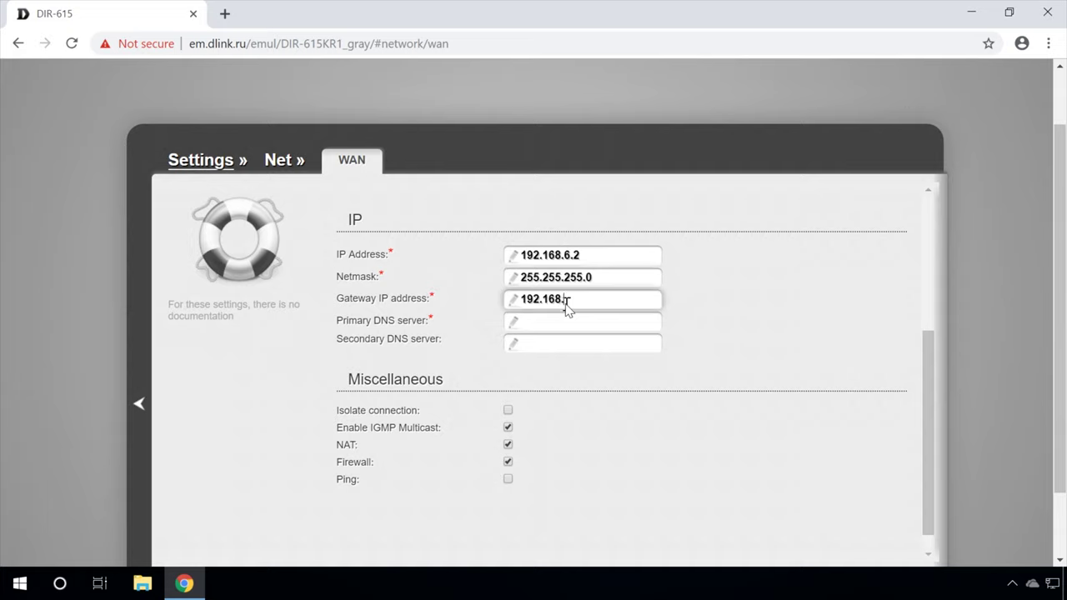
left_click(574, 321)
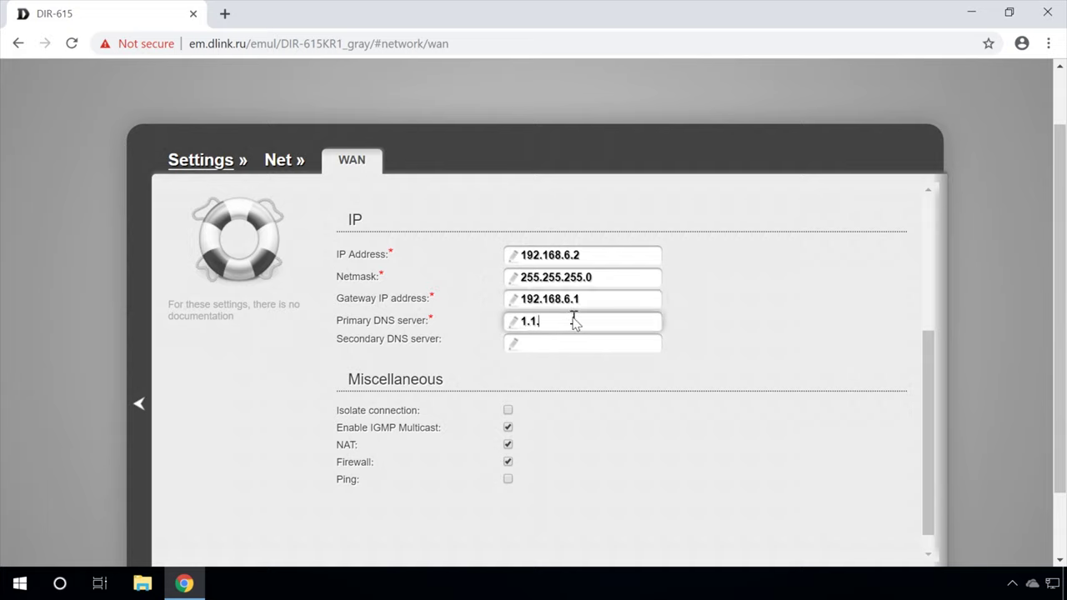
left_click(807, 286)
scroll(804, 278, "down", 3)
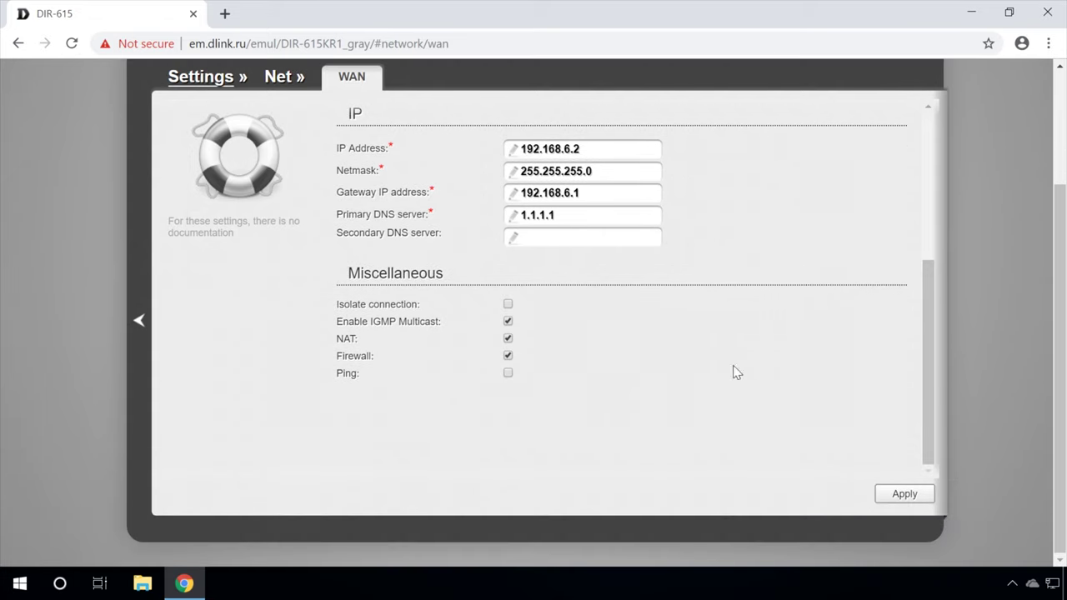
left_click(901, 496)
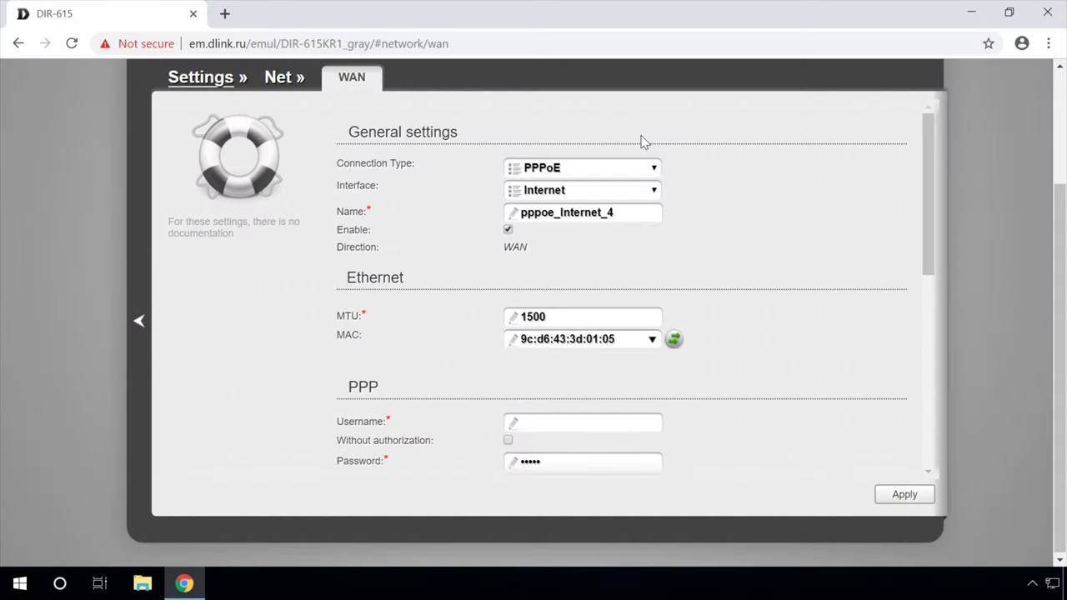
Switch the connection type to Dynamic IP, keep the name dynamic_Internet_4, and apply it
left_click(587, 170)
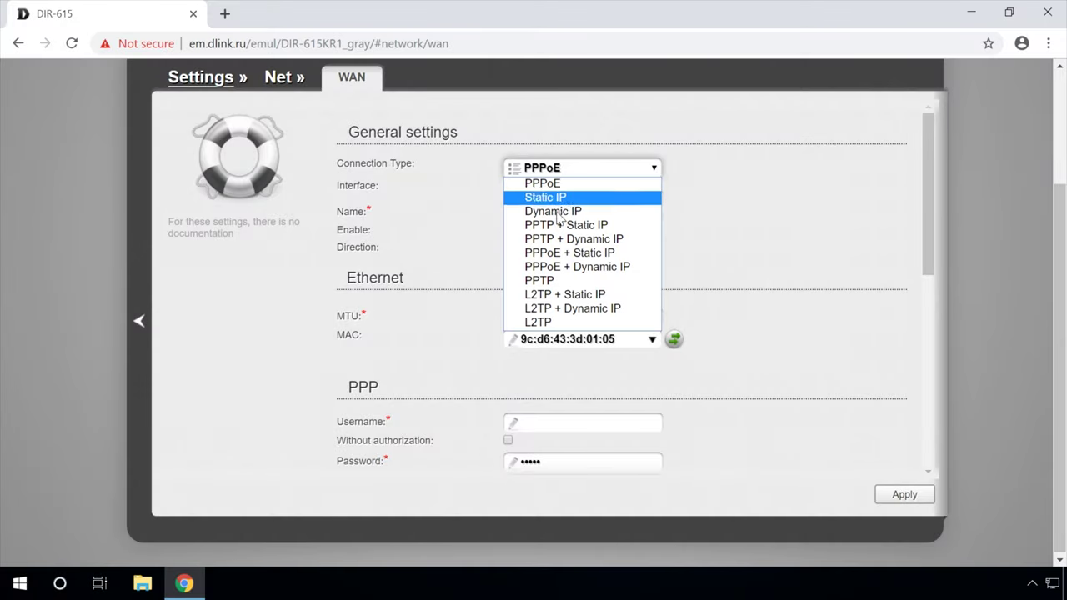
left_click(546, 211)
left_click_drag(526, 213, 582, 213)
left_click(715, 231)
scroll(714, 231, "down", 1)
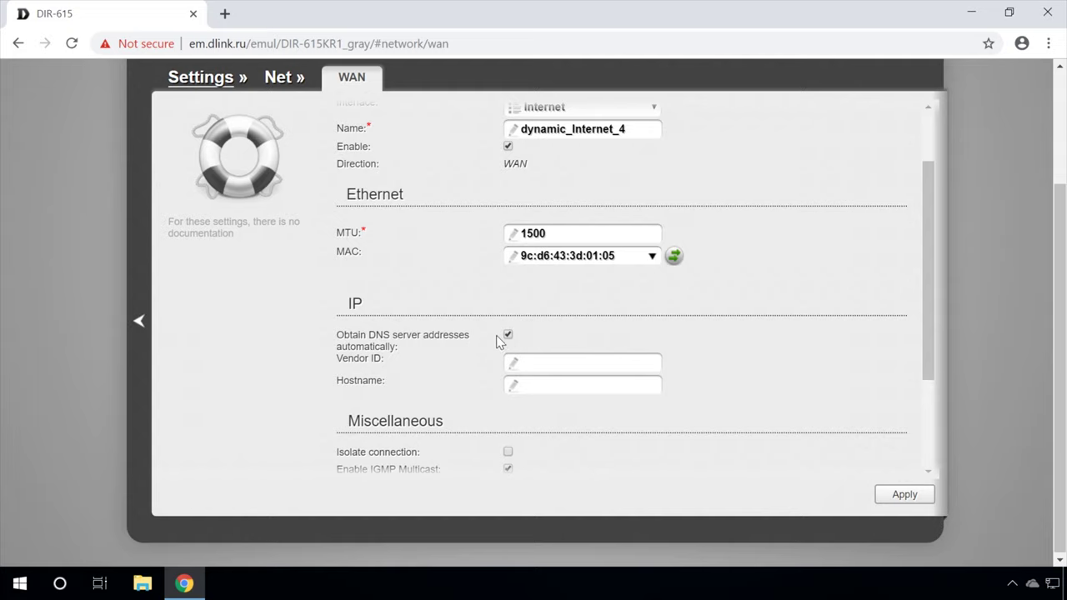
left_click(900, 495)
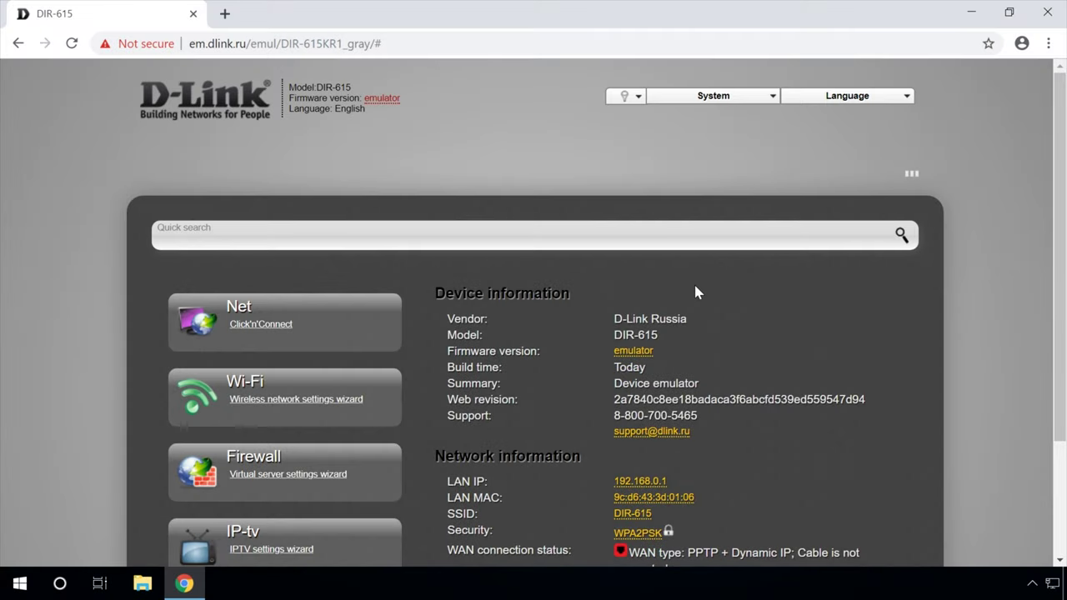
Choose Save and Reboot from the System menu, confirm, and dismiss the saved and 'Device is ready!' notices
left_click(708, 95)
left_click(700, 130)
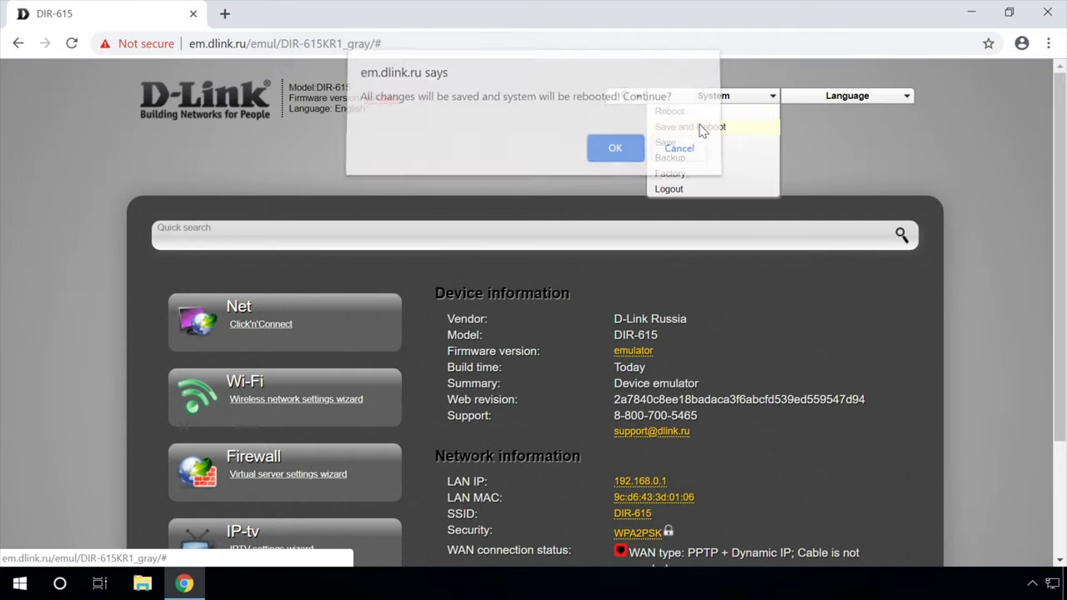
left_click(627, 157)
left_click(665, 157)
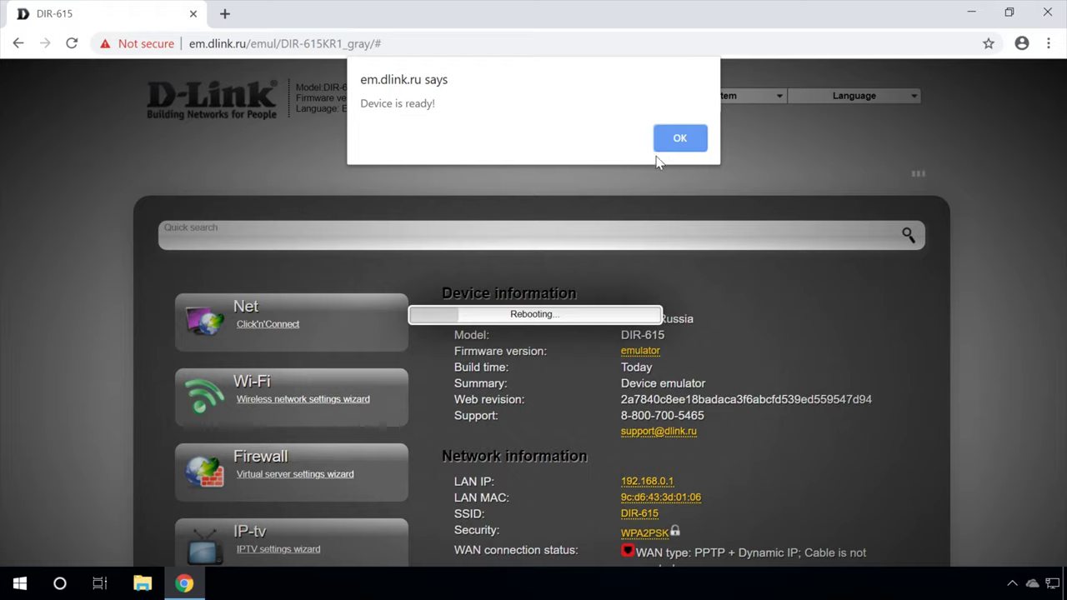
left_click(680, 139)
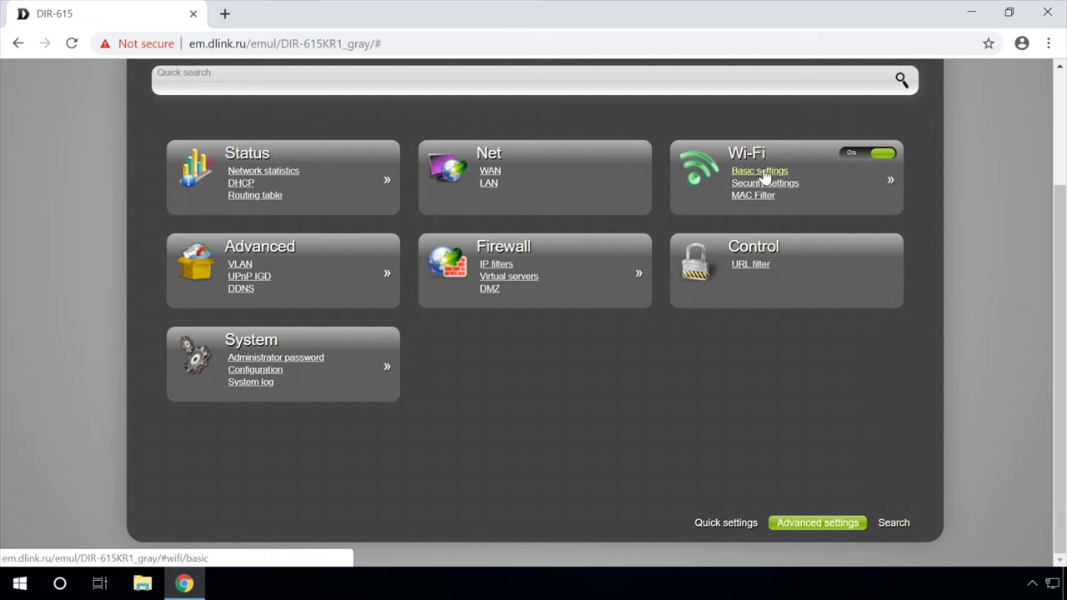
left_click(764, 172)
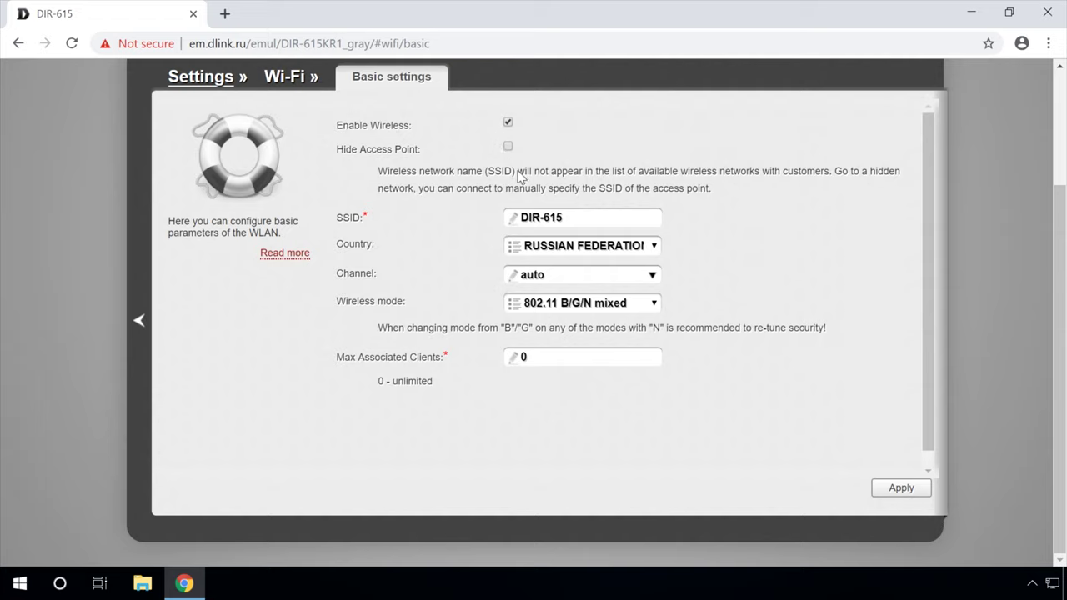
triple_click(536, 220)
left_click(544, 252)
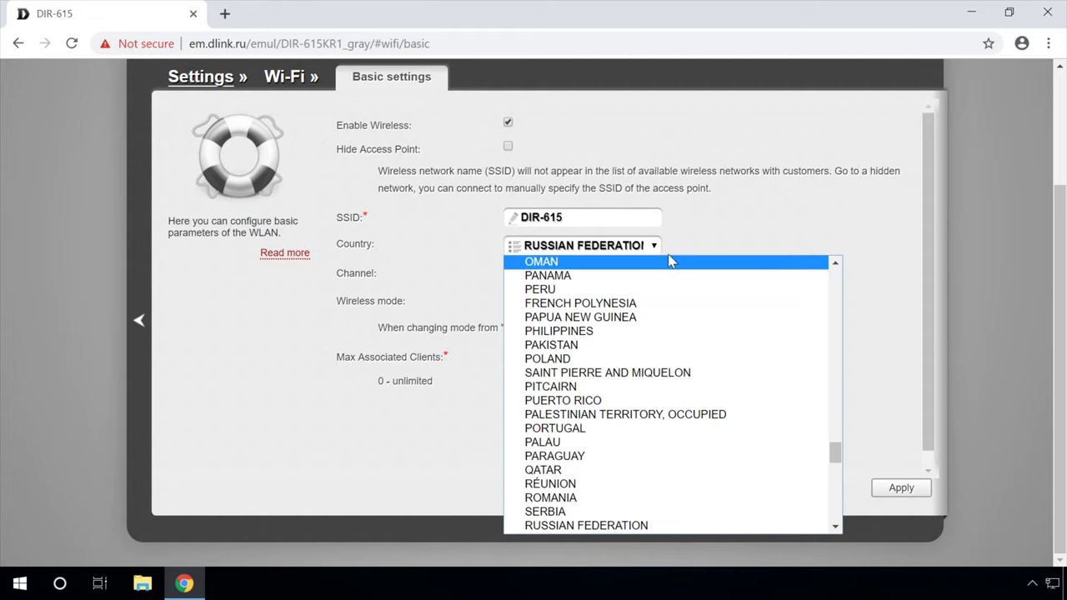
left_click(677, 252)
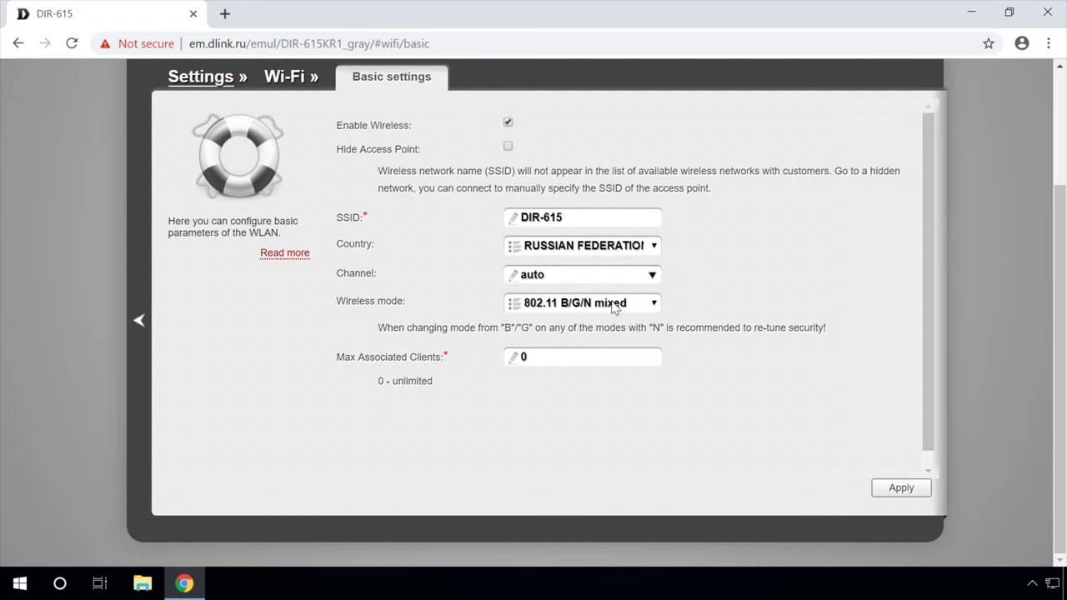
left_click(565, 304)
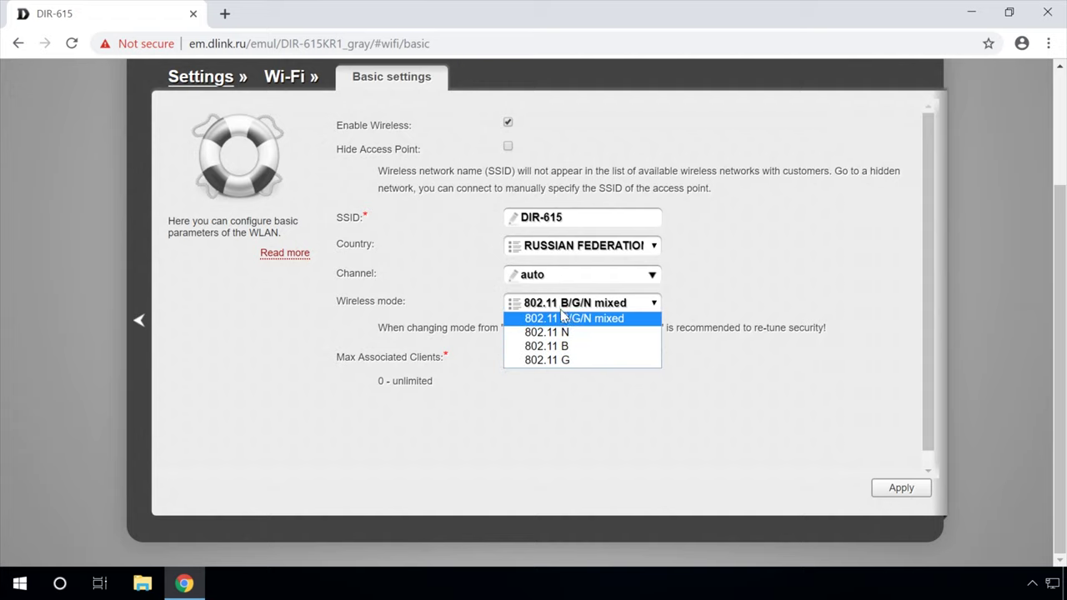
left_click(558, 306)
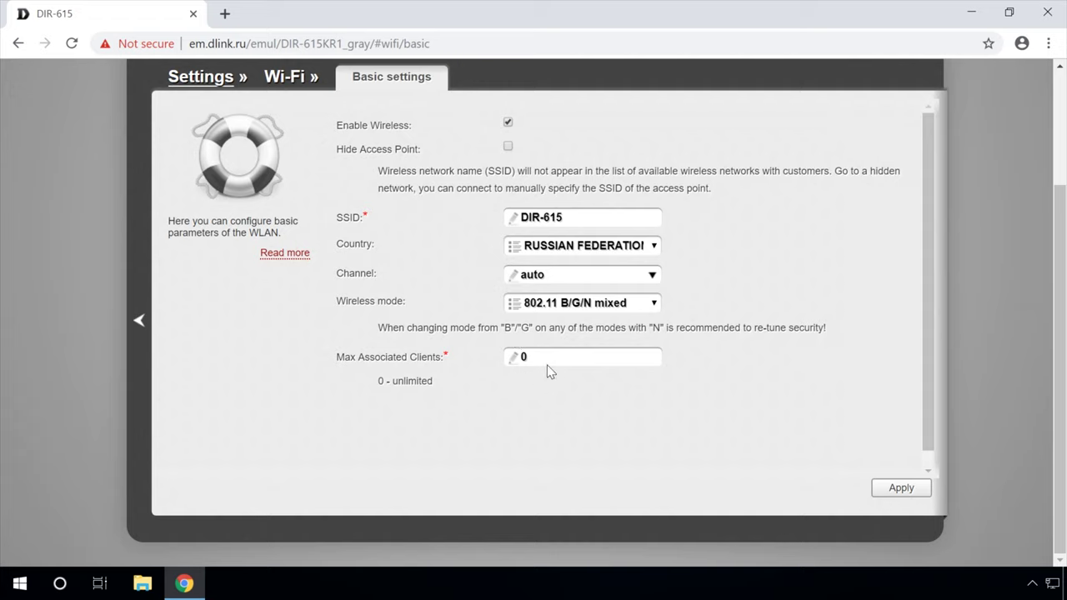
double_click(512, 357)
left_click(890, 492)
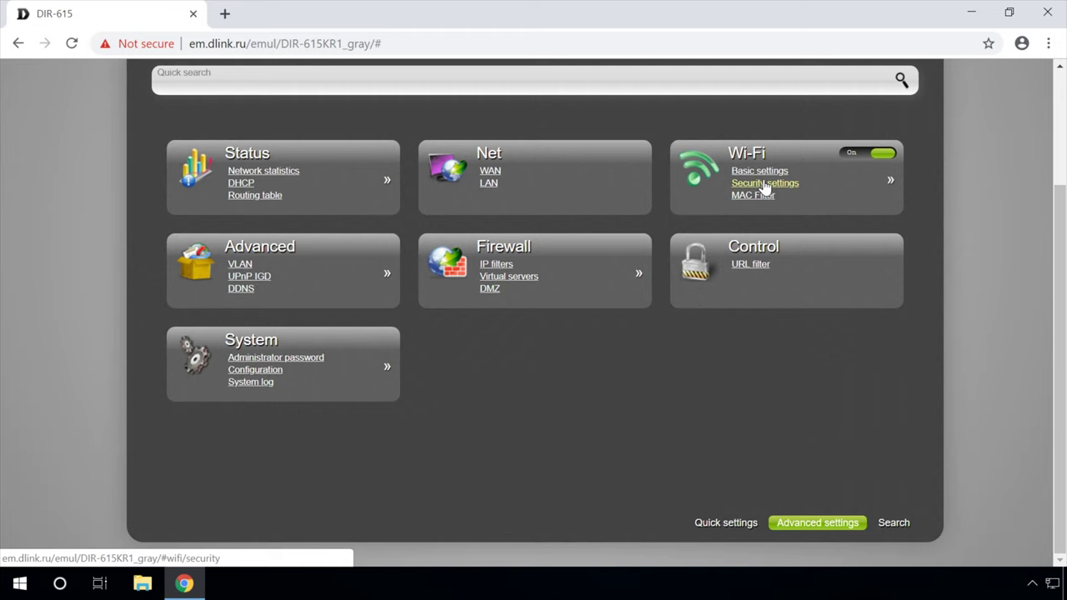
Change Wi-Fi network authentication to WPA-PSK/WPA2-PSK mixed with TKIP+AES encryption and apply
left_click(775, 183)
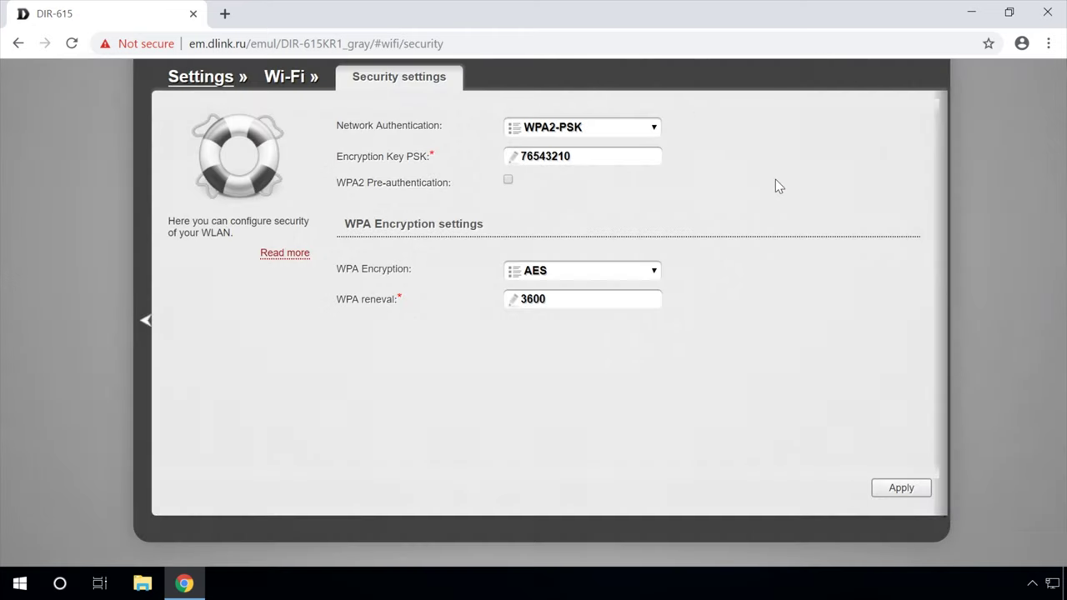
left_click(622, 127)
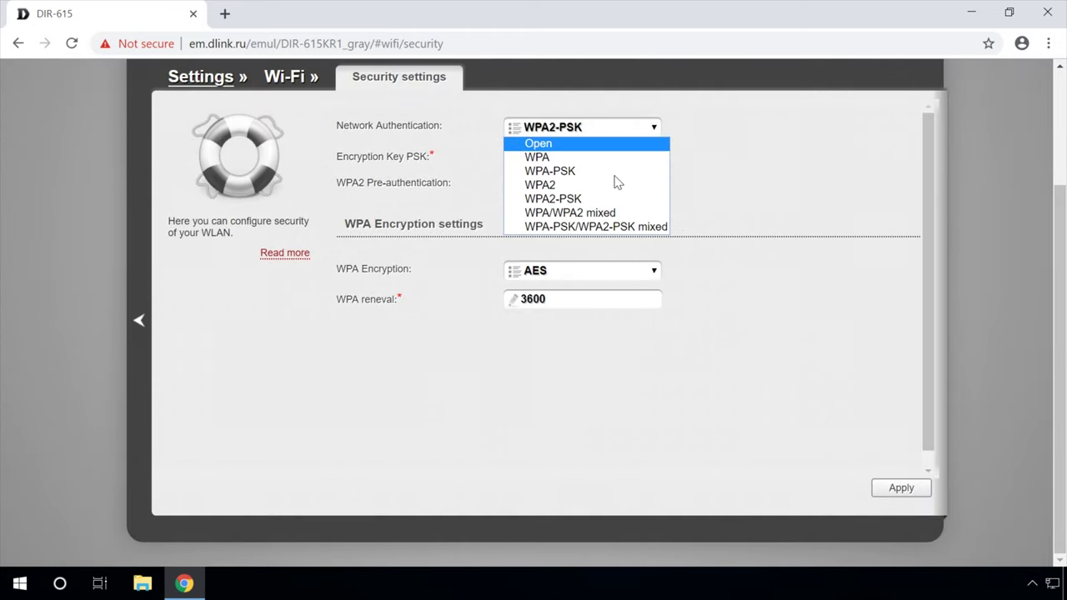
left_click(573, 147)
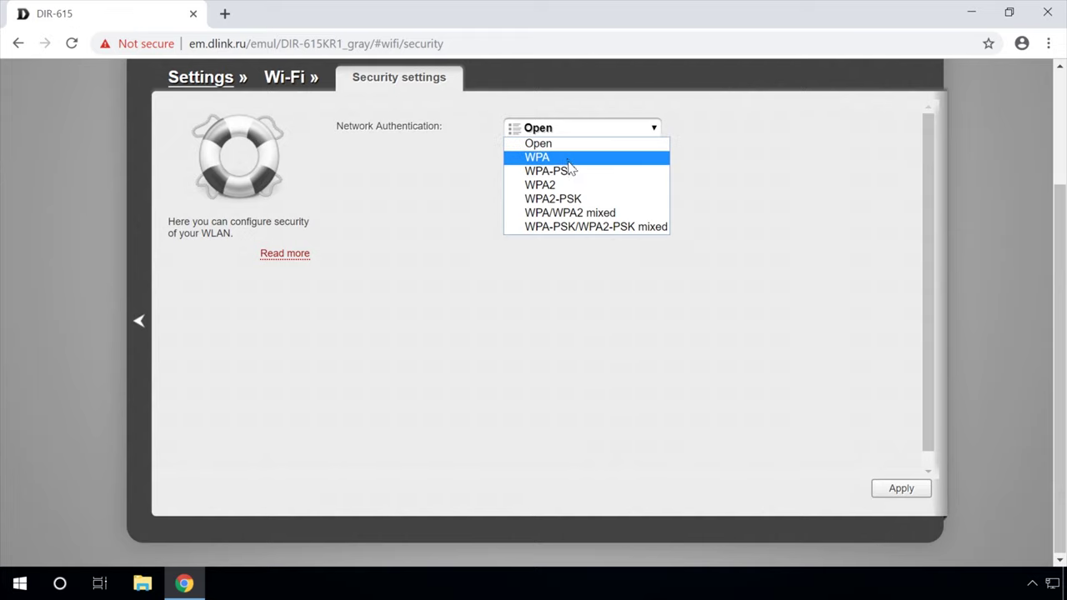
left_click(566, 227)
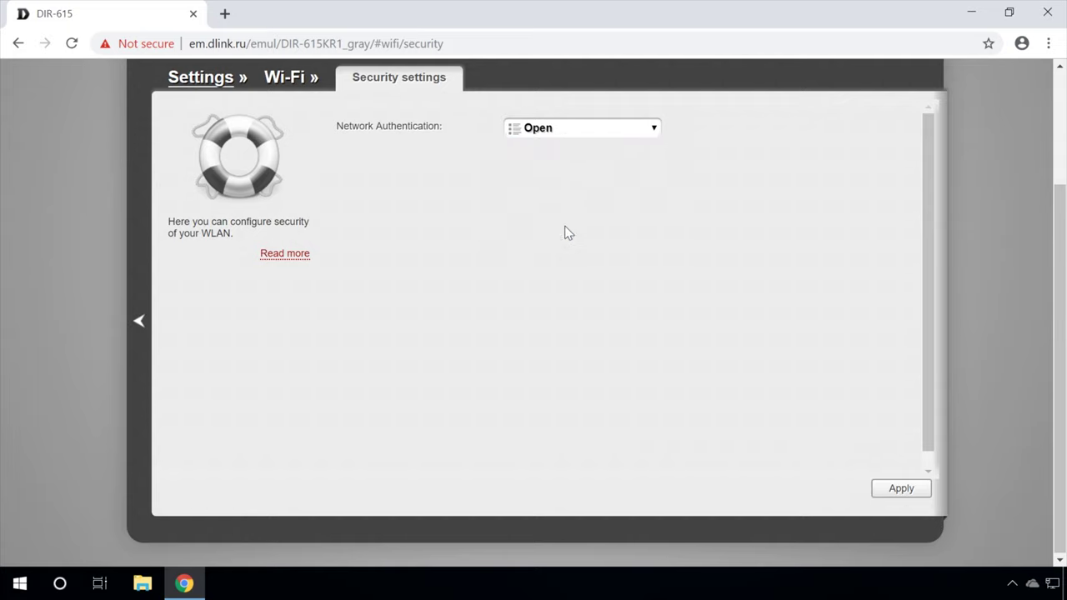
left_click(557, 275)
left_click(552, 305)
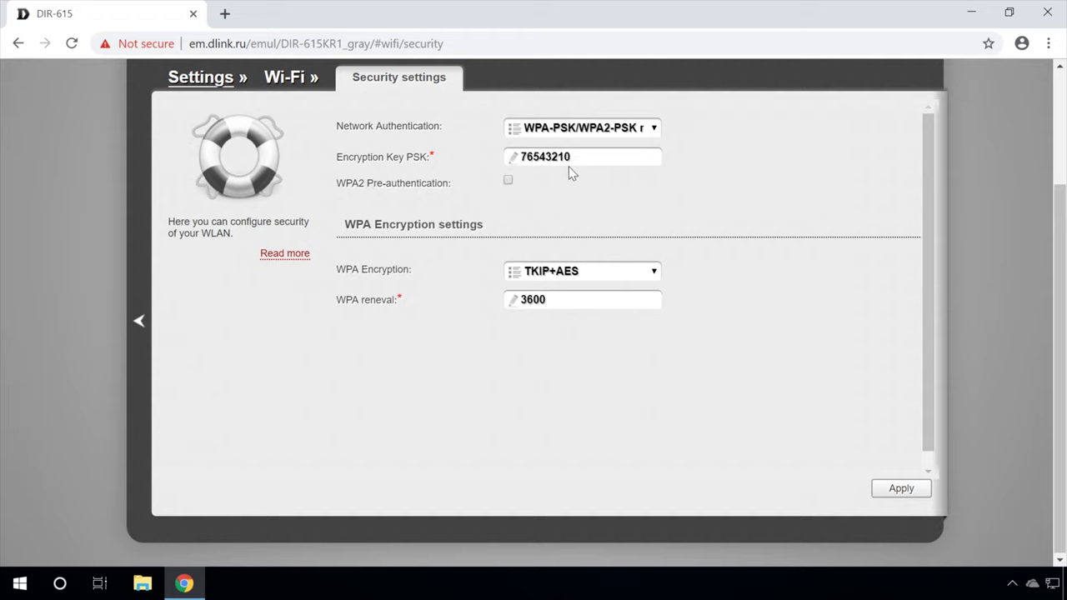
left_click_drag(573, 161, 533, 156)
left_click(587, 159)
left_click(890, 494)
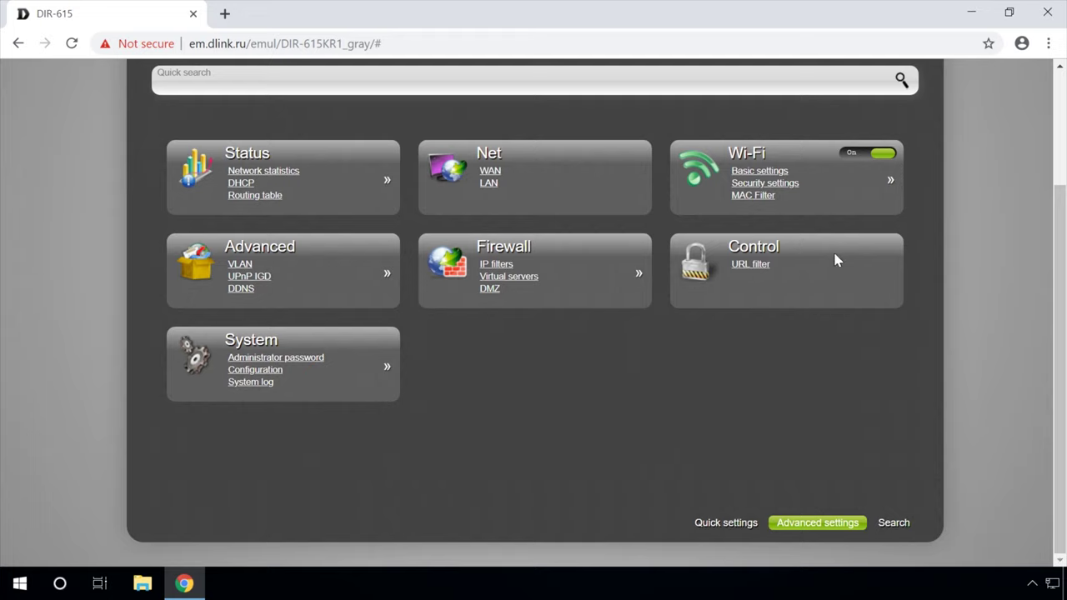
On the Wi-Fi MAC filter page, add a new entry to the MAC address list
left_click(759, 198)
left_click(581, 133)
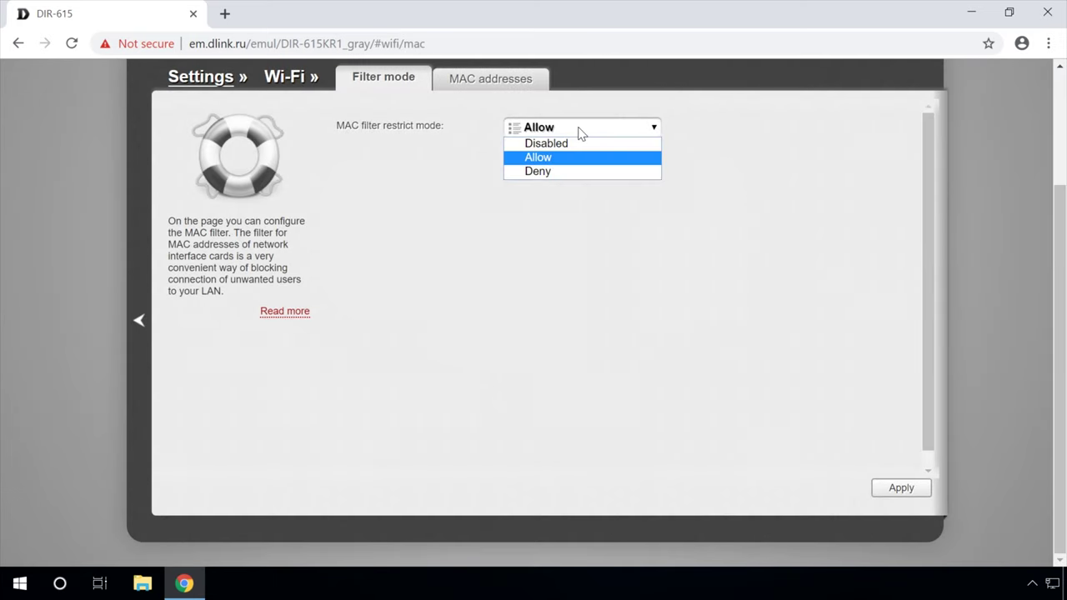
left_click(544, 173)
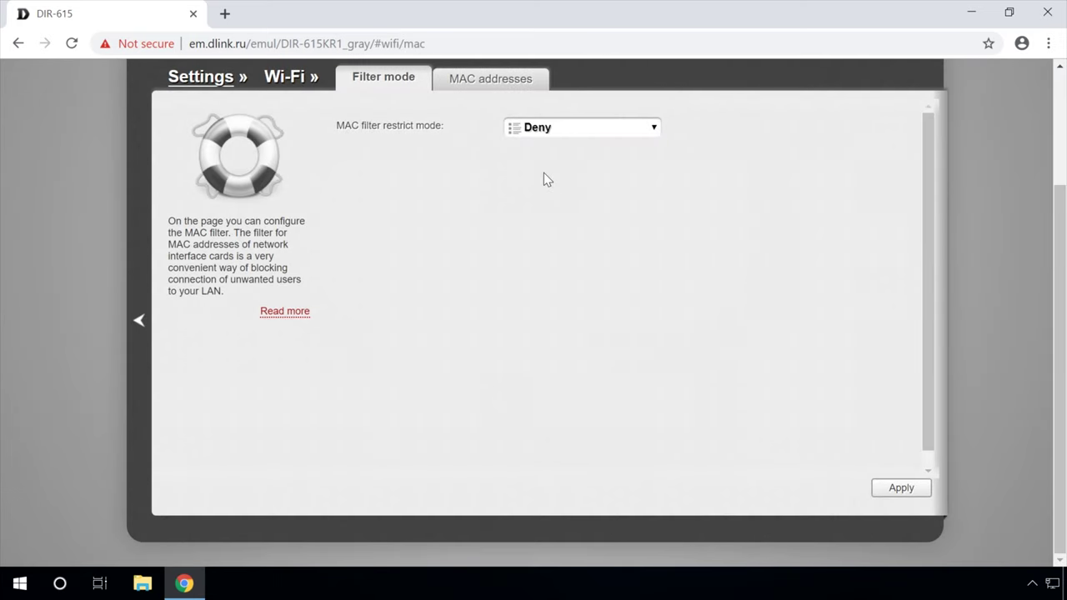
left_click(491, 83)
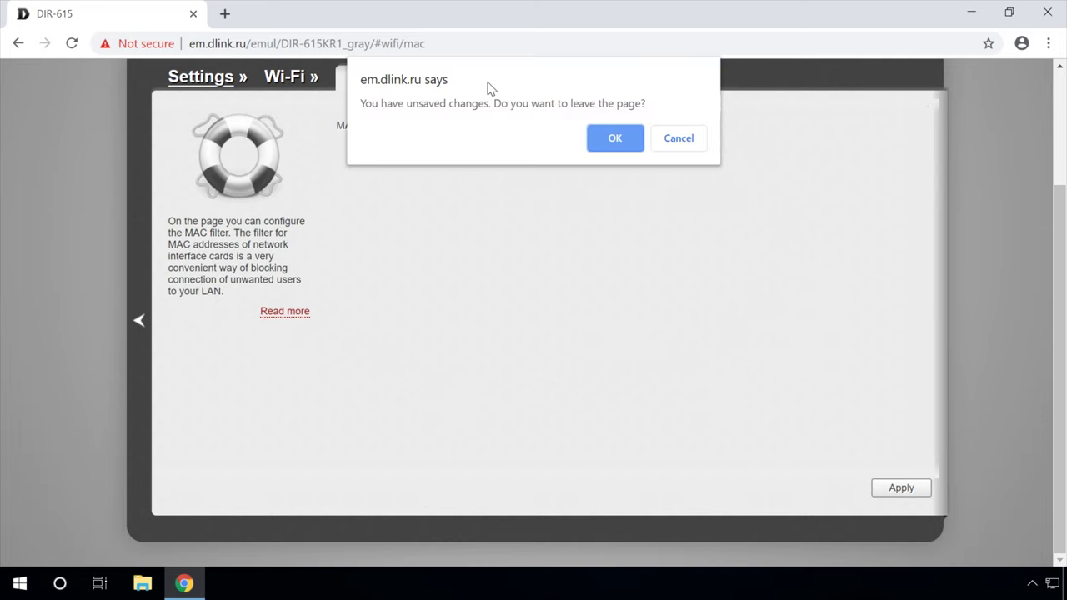
left_click(611, 139)
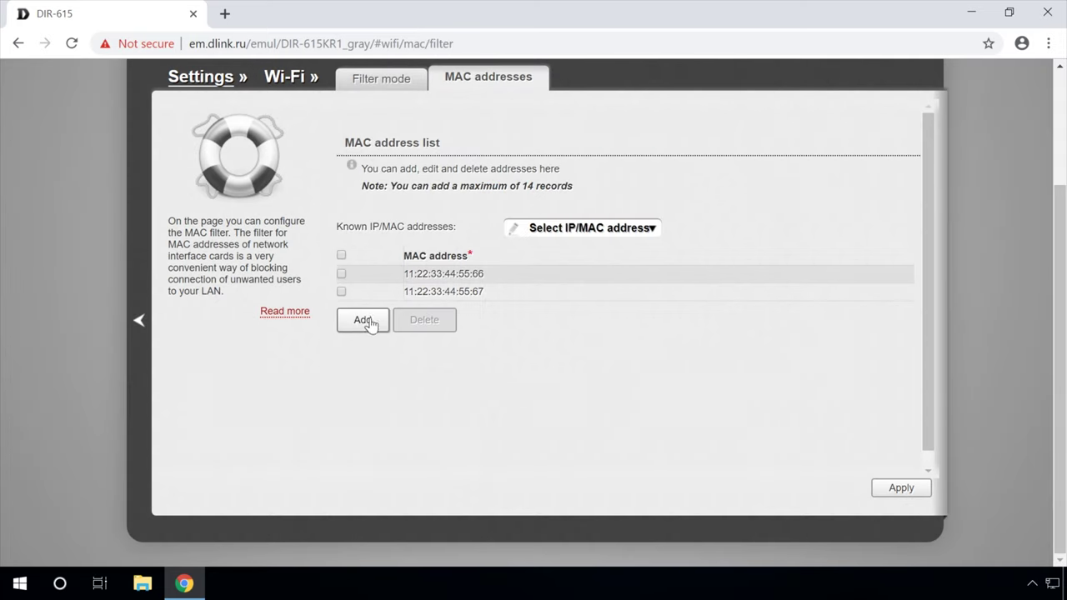
left_click(369, 325)
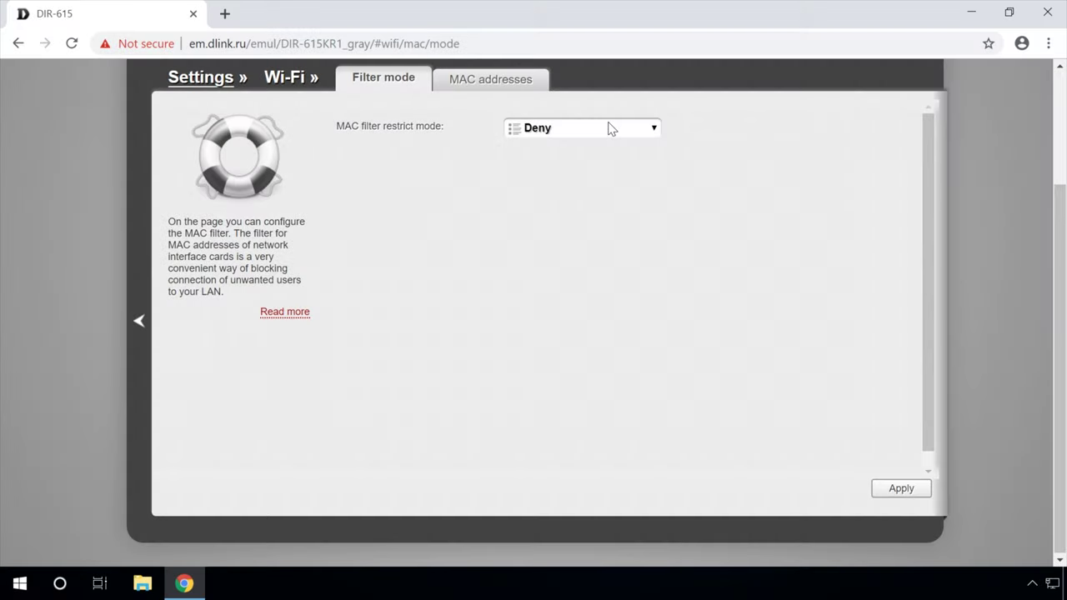
Set the MAC filter mode to Allow and apply it
left_click(609, 129)
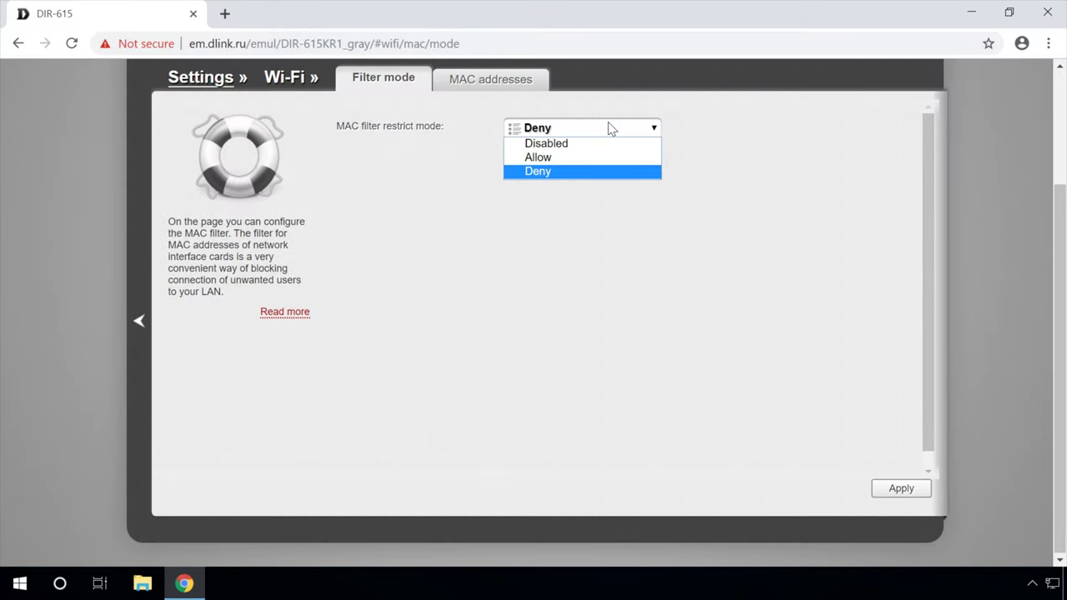
left_click(536, 158)
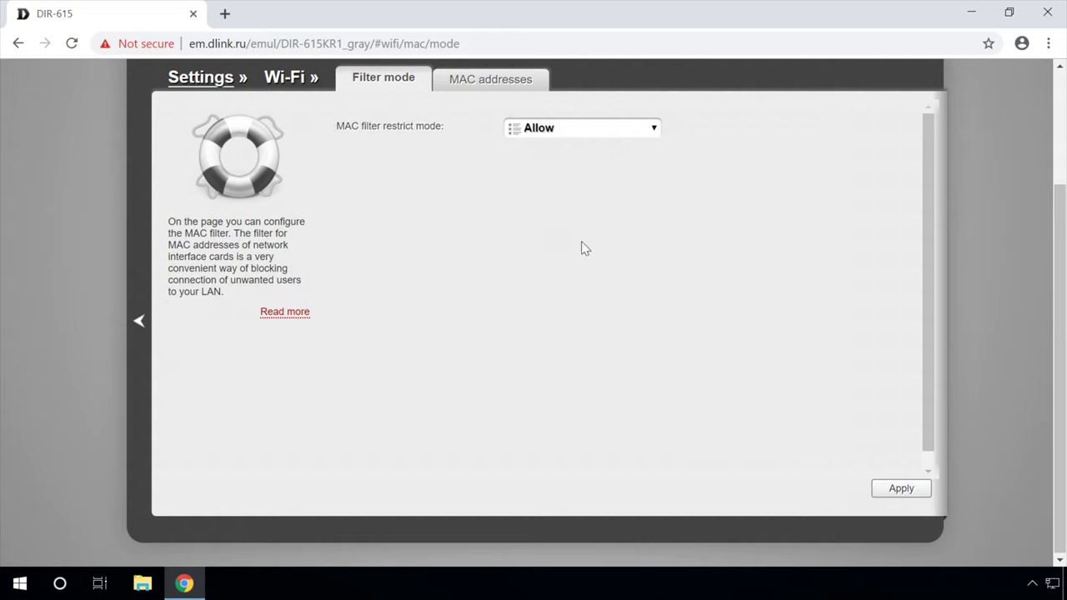
left_click(887, 488)
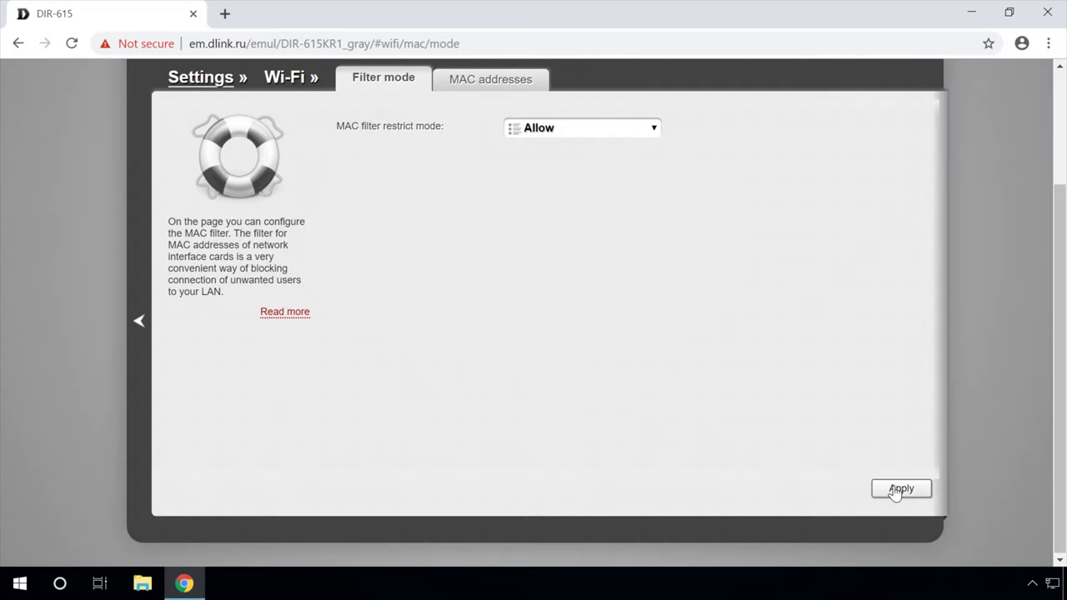